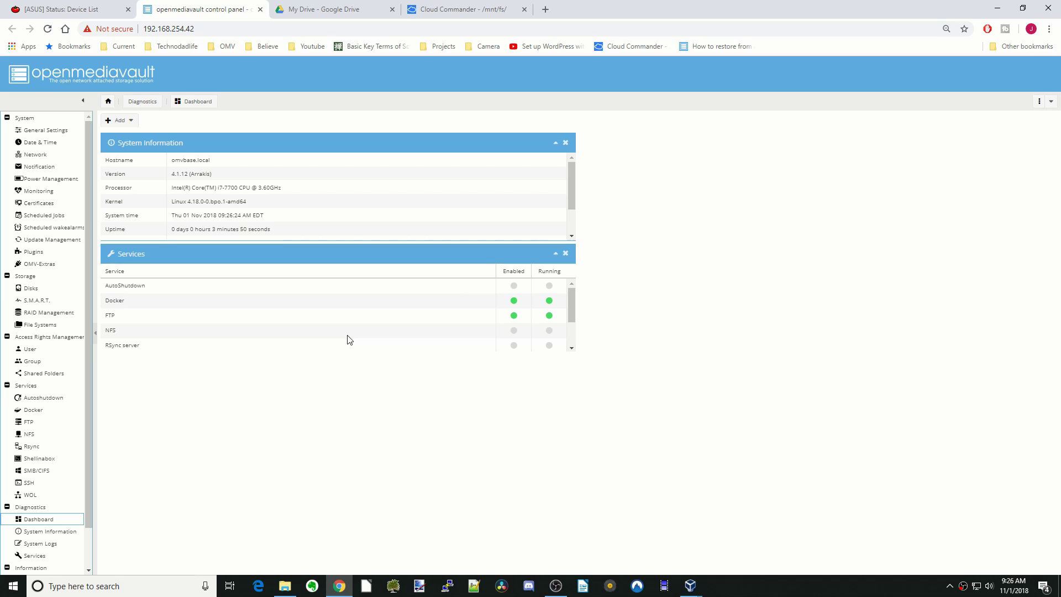
# Search the plugins for 'duplica', then install openmediavault-duplicati and reload the page
pyautogui.click(52, 254)
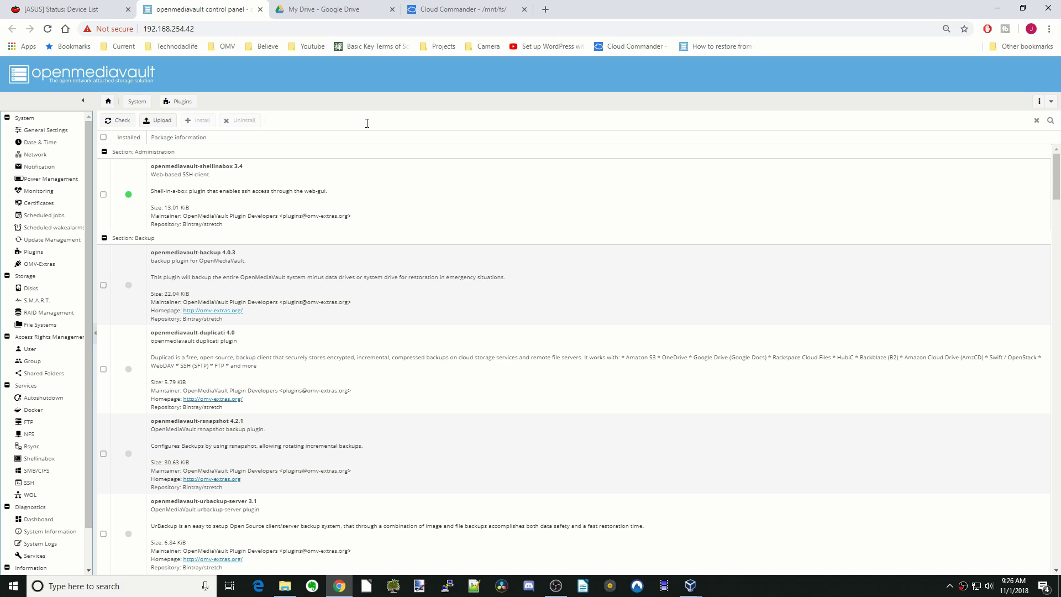
pyautogui.write('duplicati')
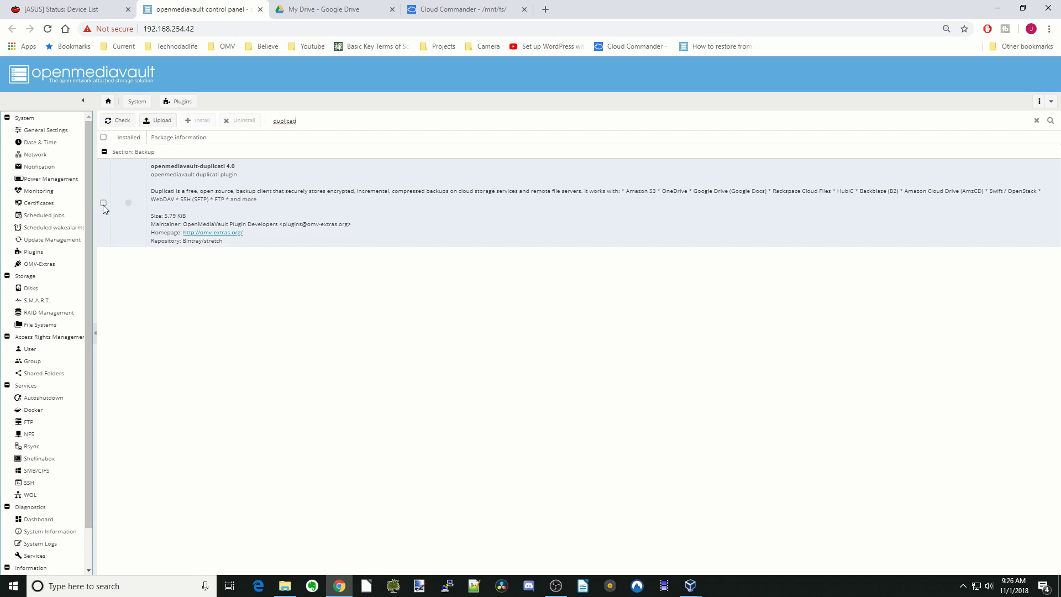
pyautogui.click(102, 204)
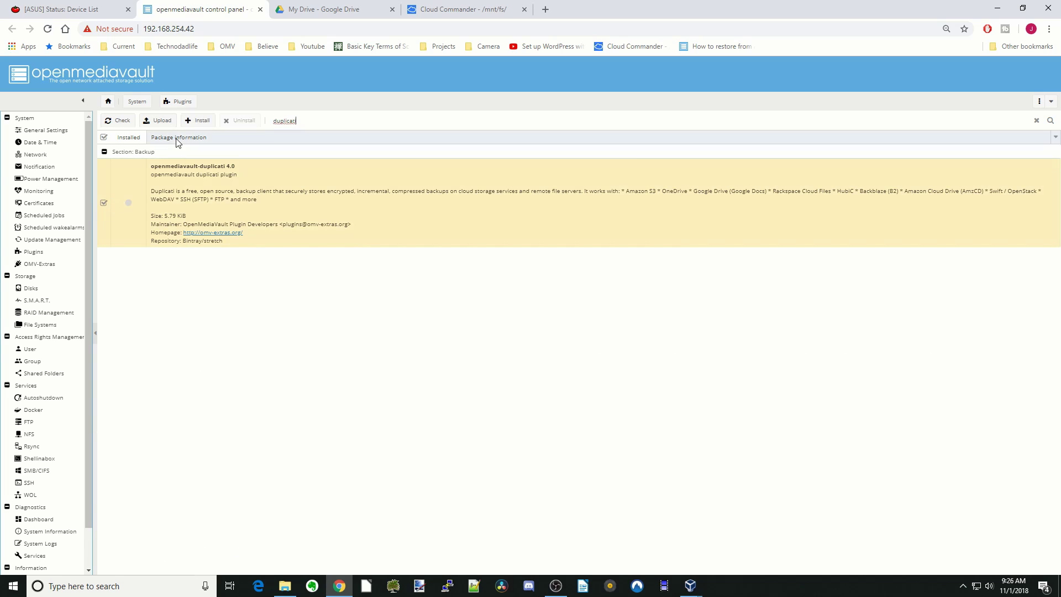
pyautogui.click(201, 123)
pyautogui.click(514, 342)
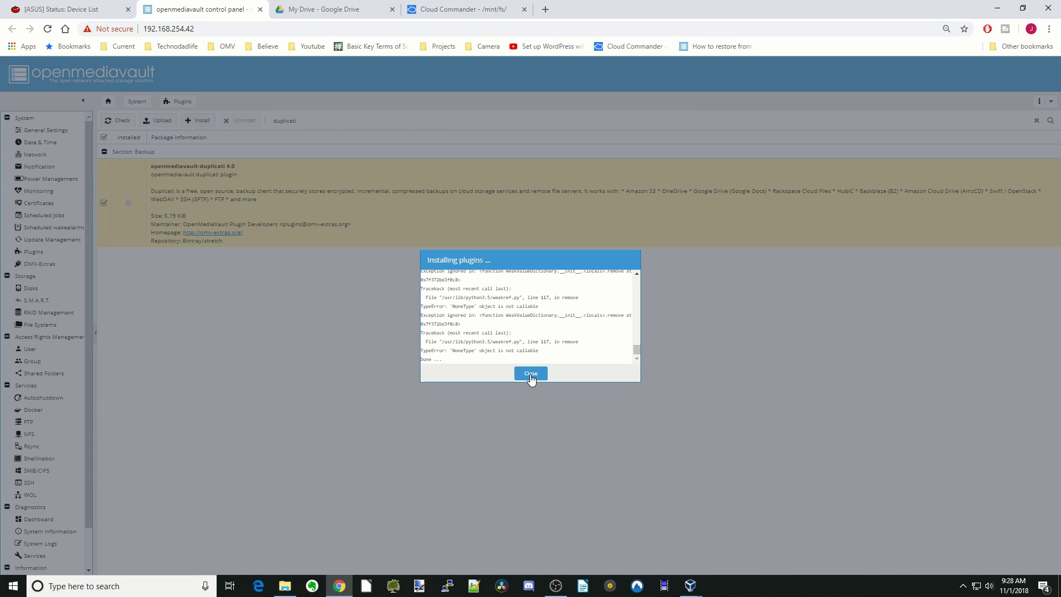
pyautogui.click(530, 374)
pyautogui.click(536, 343)
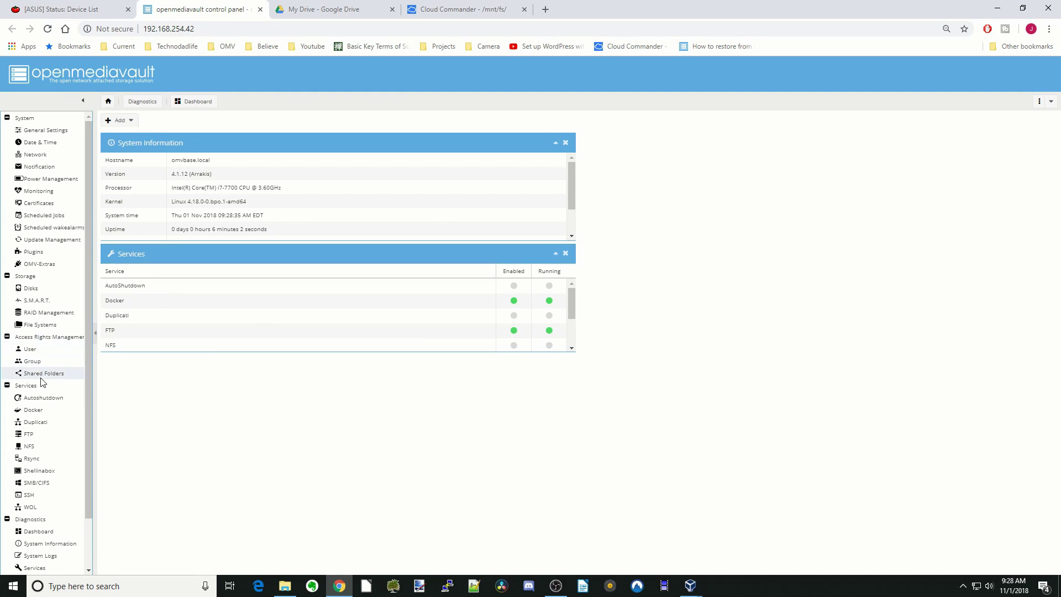
# Enable the Duplicati service with listen address 0.0.0.0, then save and apply the configuration
pyautogui.click(47, 428)
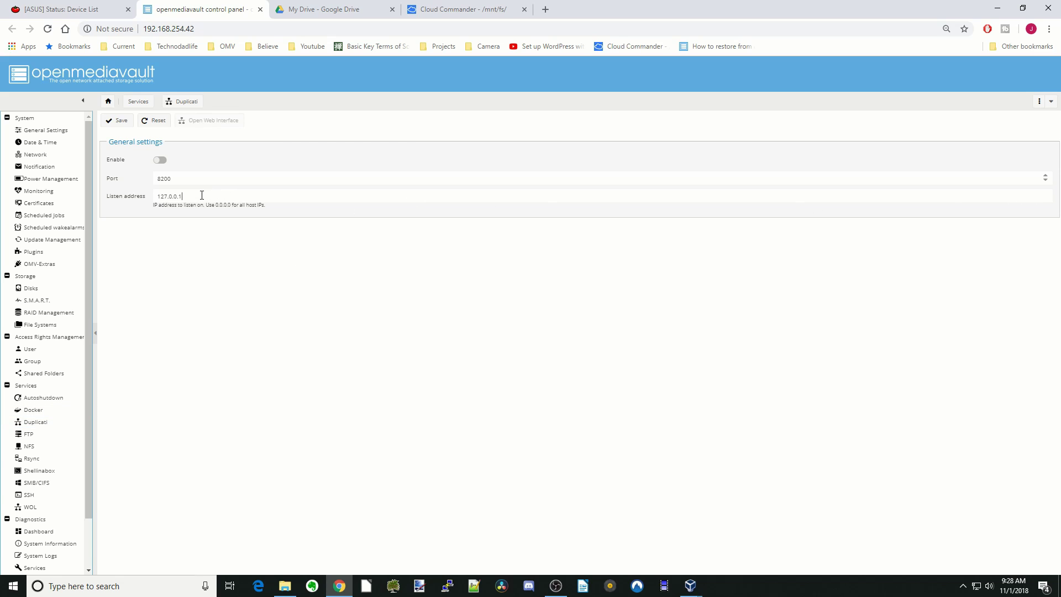
pyautogui.moveTo(203, 194); pyautogui.dragTo(141, 198)
pyautogui.write('0.0.0')
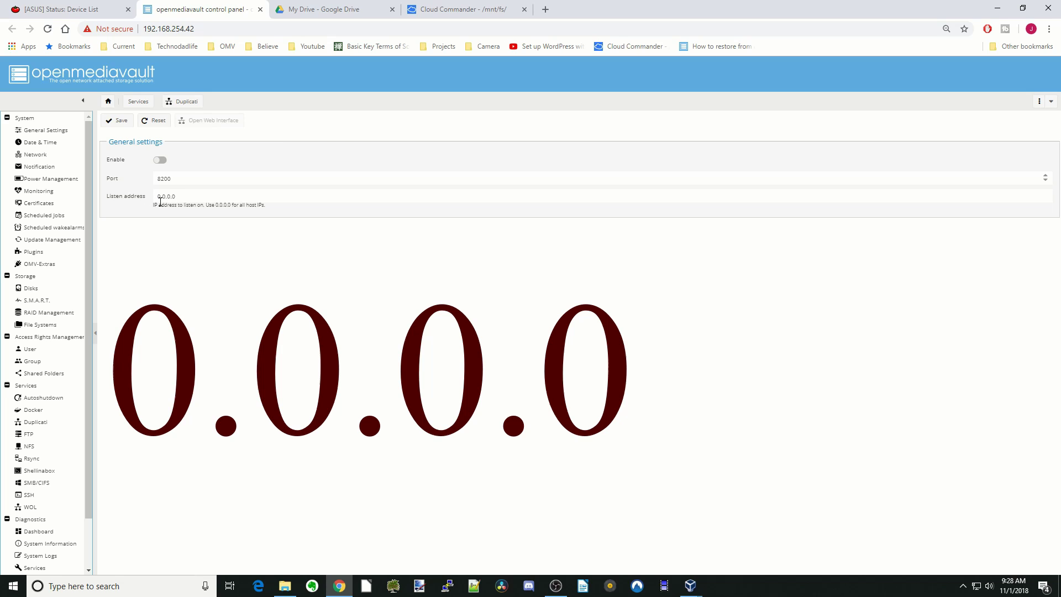
pyautogui.click(163, 161)
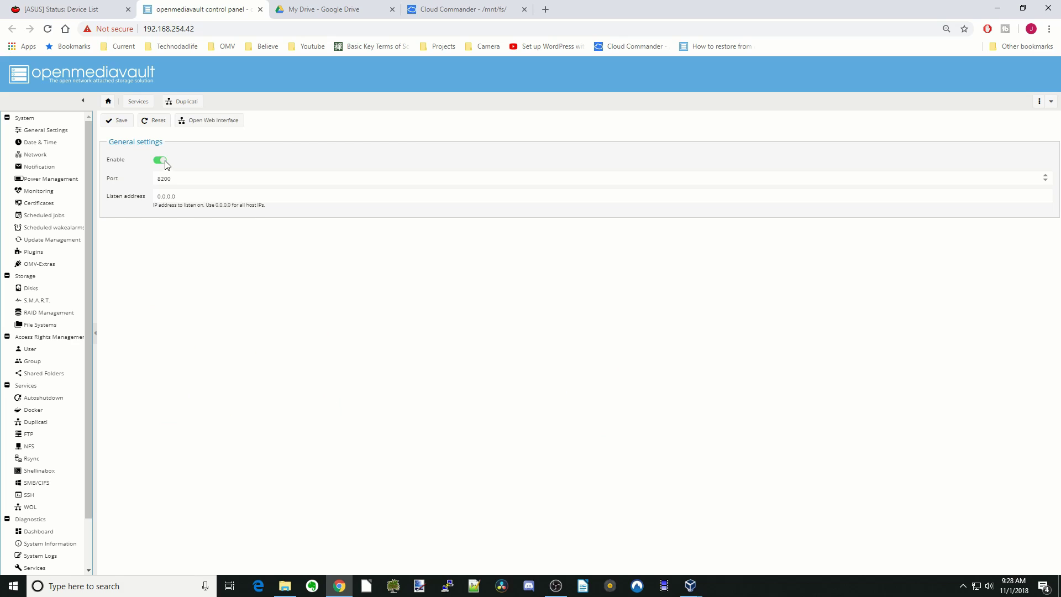
pyautogui.click(117, 125)
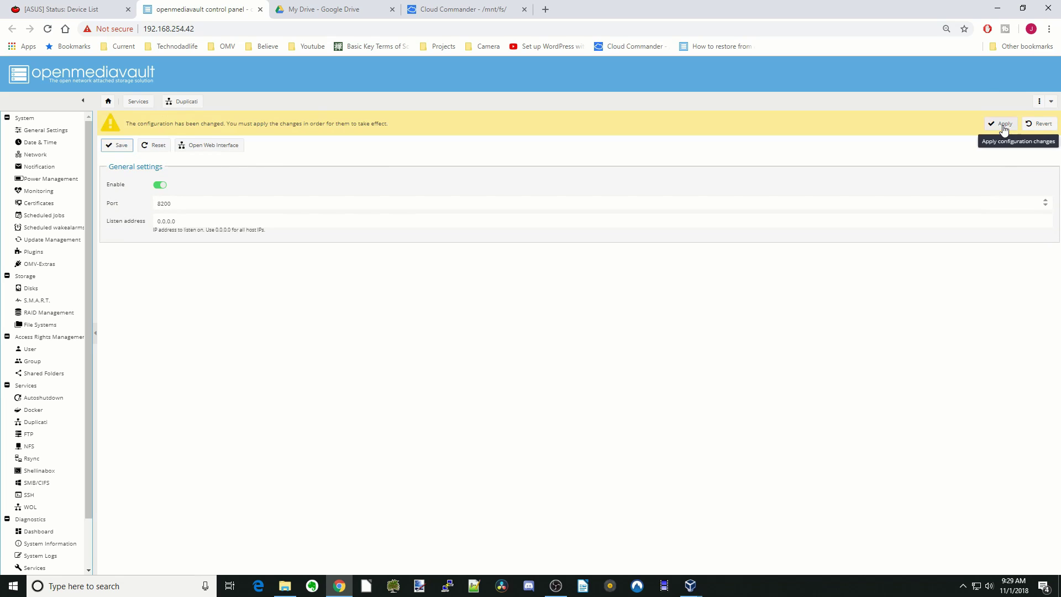
pyautogui.click(1002, 125)
pyautogui.click(513, 339)
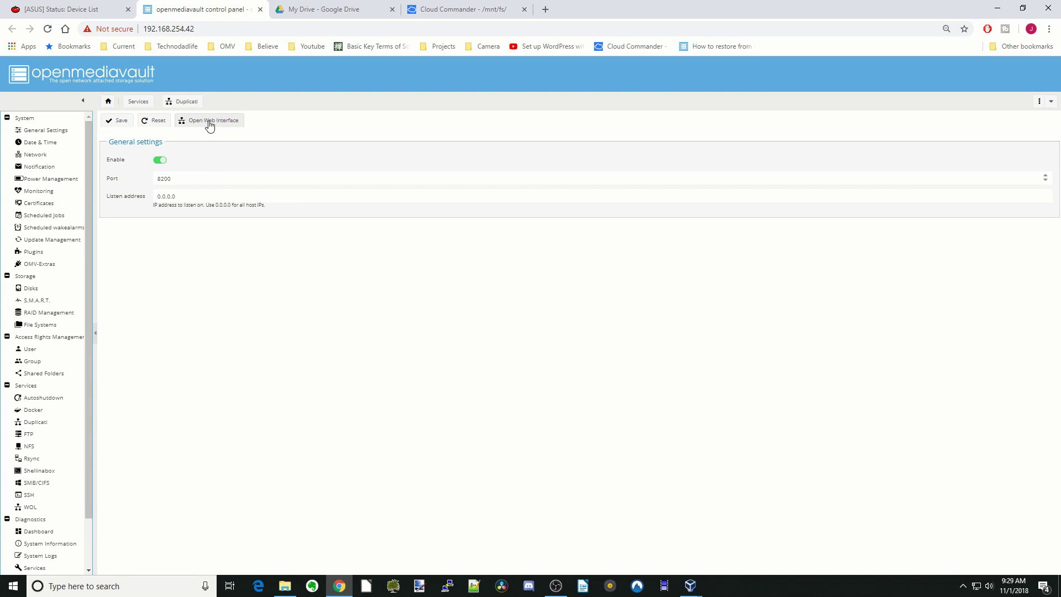
# Open Duplicati's web UI without a password and start Add backup, first confirming Google Drive is empty
pyautogui.click(210, 123)
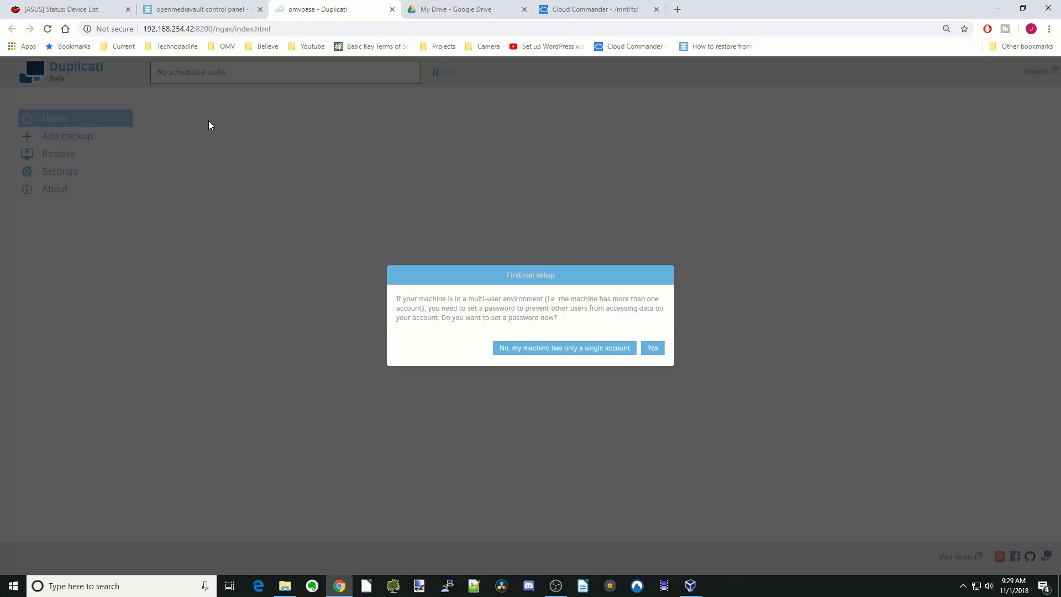
pyautogui.click(575, 353)
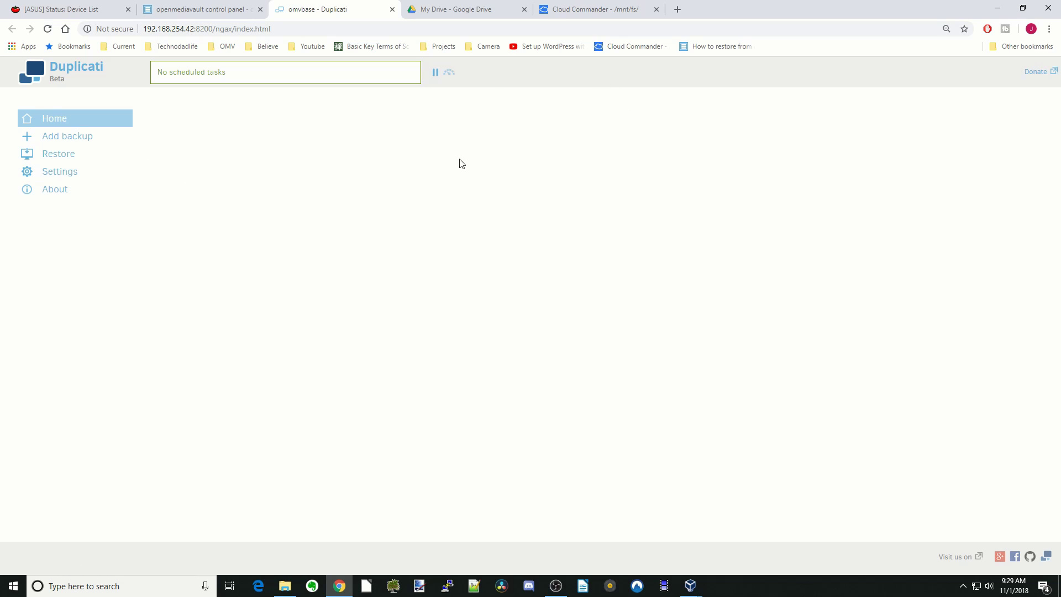
pyautogui.click(96, 140)
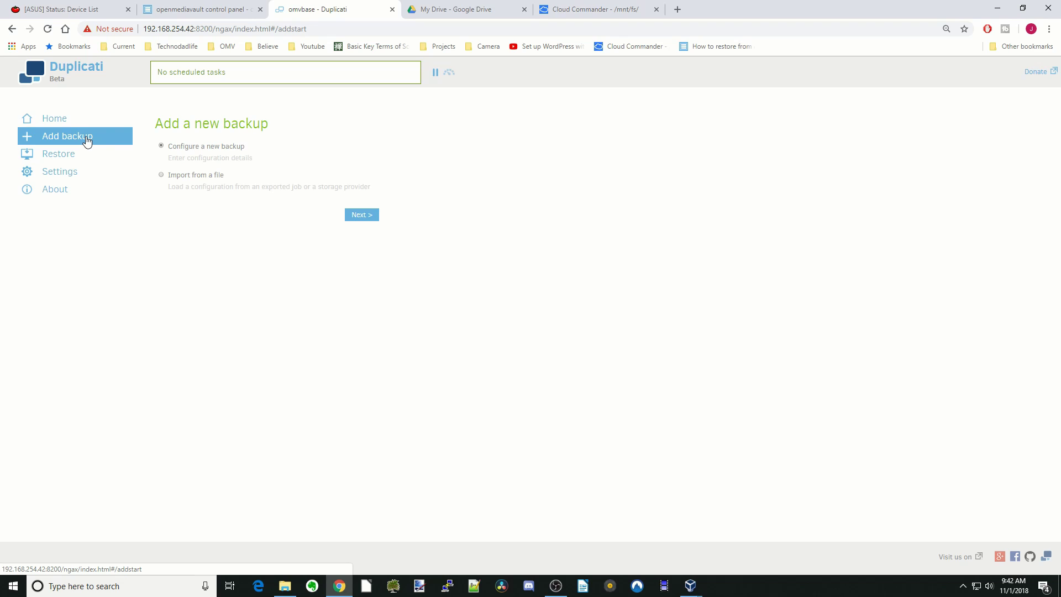
pyautogui.click(481, 13)
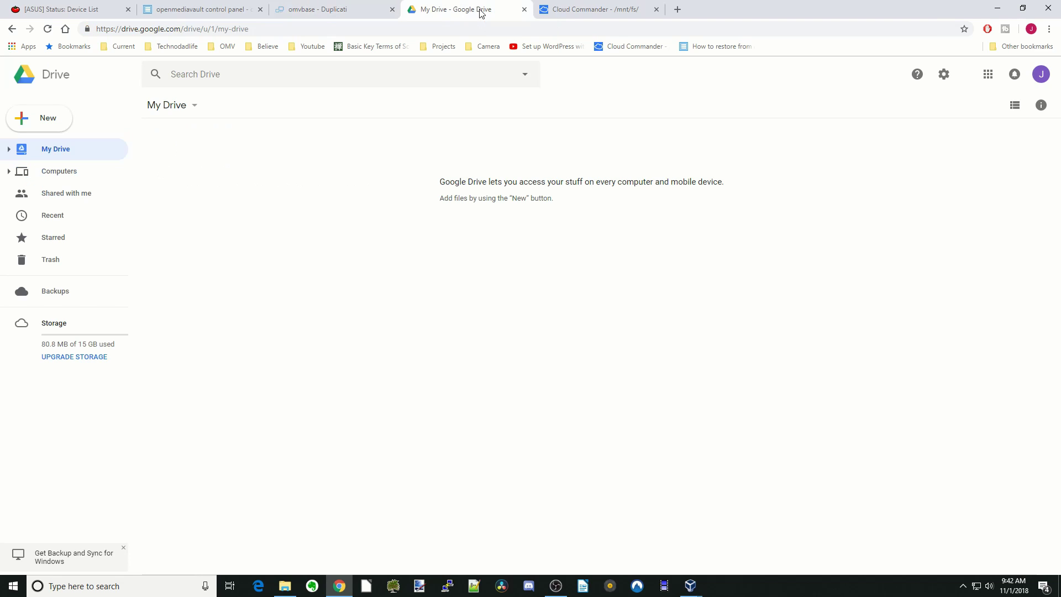
pyautogui.click(331, 11)
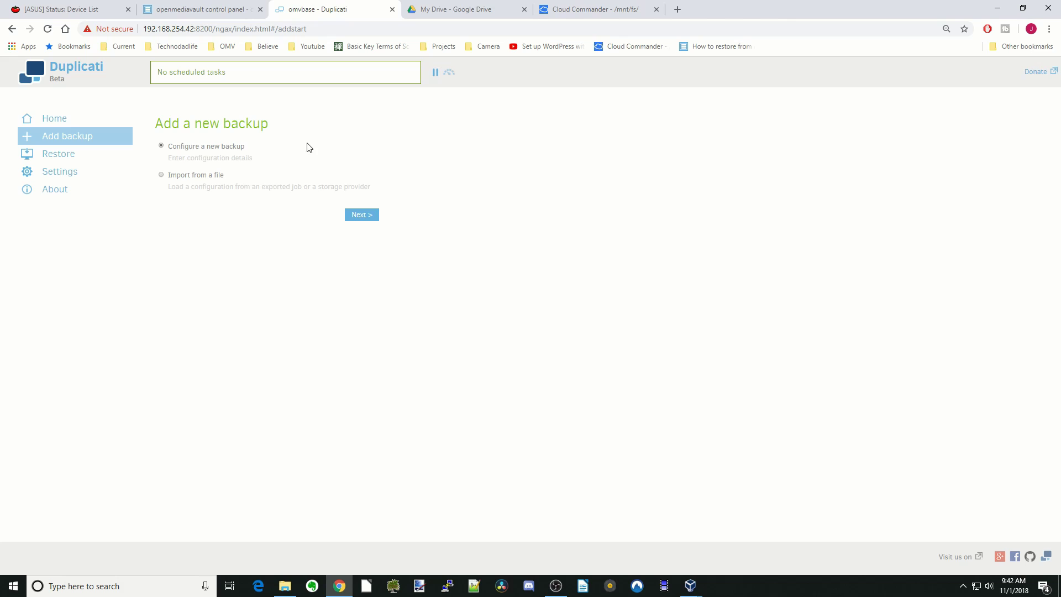
# Configure a new backup named Nov12018 with Encryption set to No encryption
pyautogui.click(360, 216)
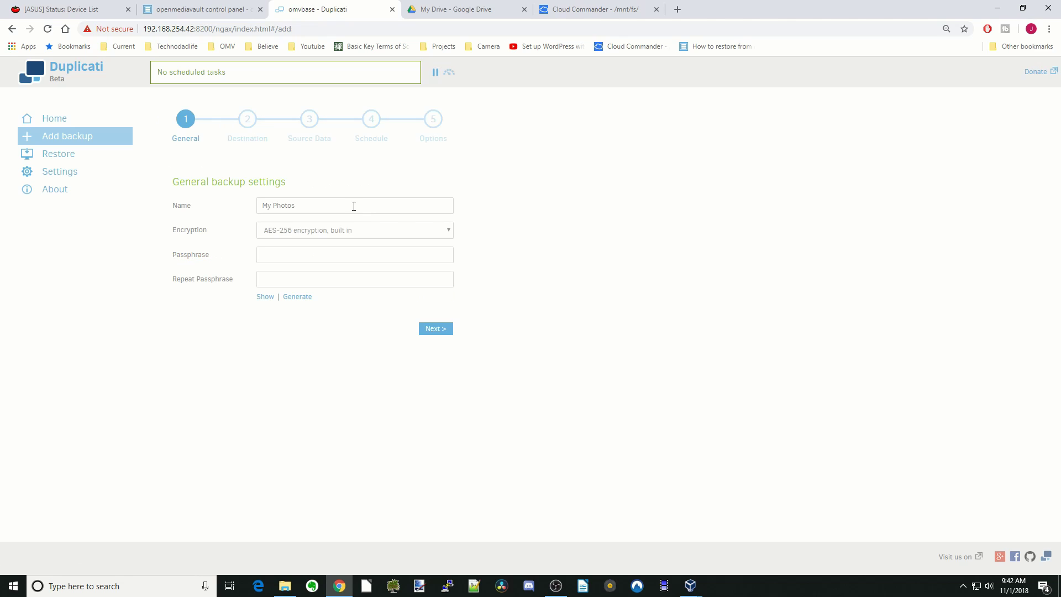
pyautogui.click(356, 206)
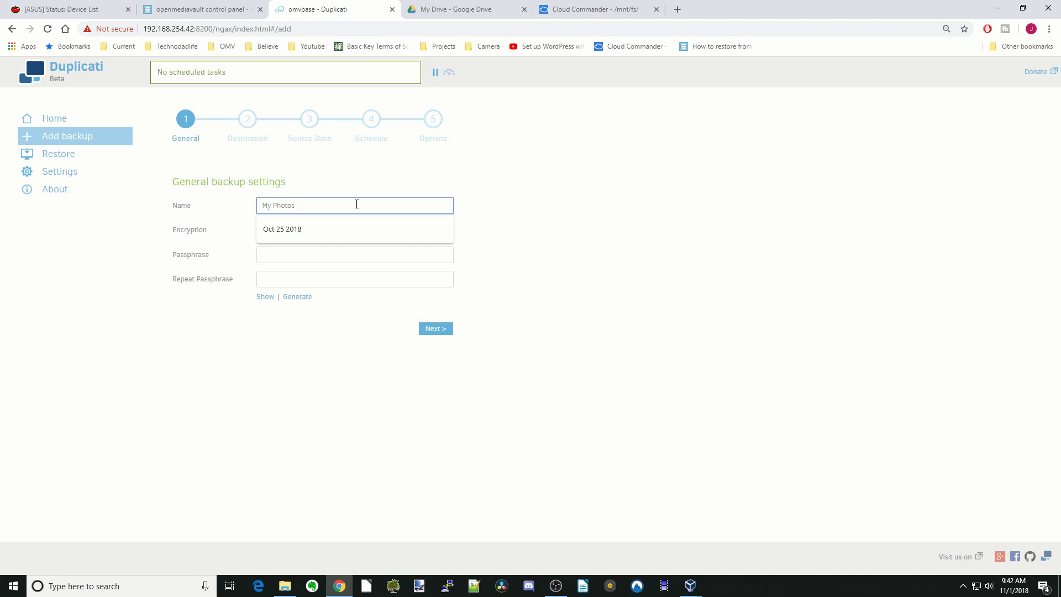
pyautogui.write('Nov12018')
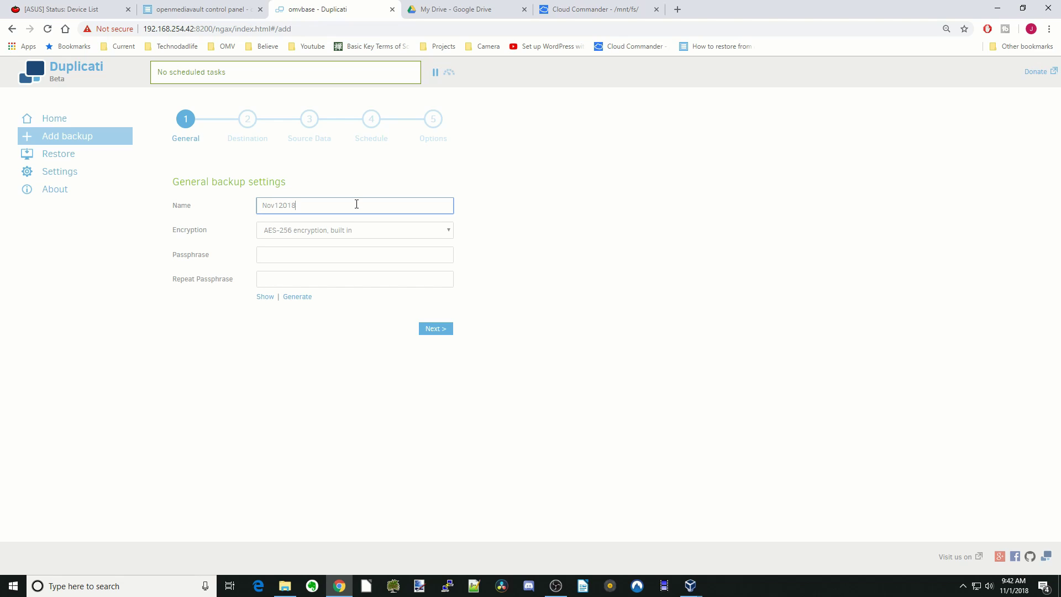
pyautogui.click(448, 230)
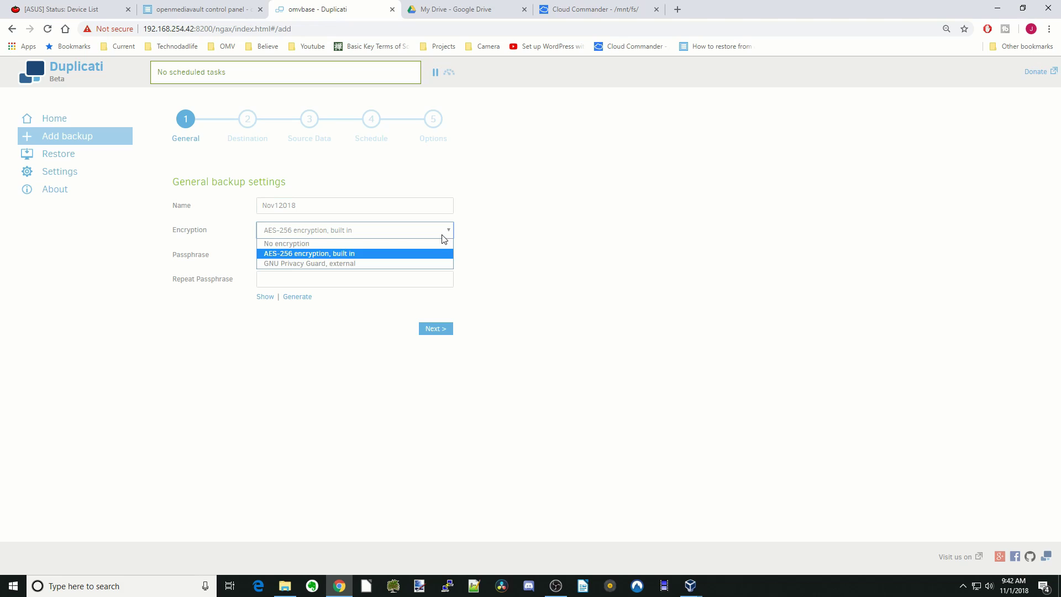
pyautogui.click(427, 244)
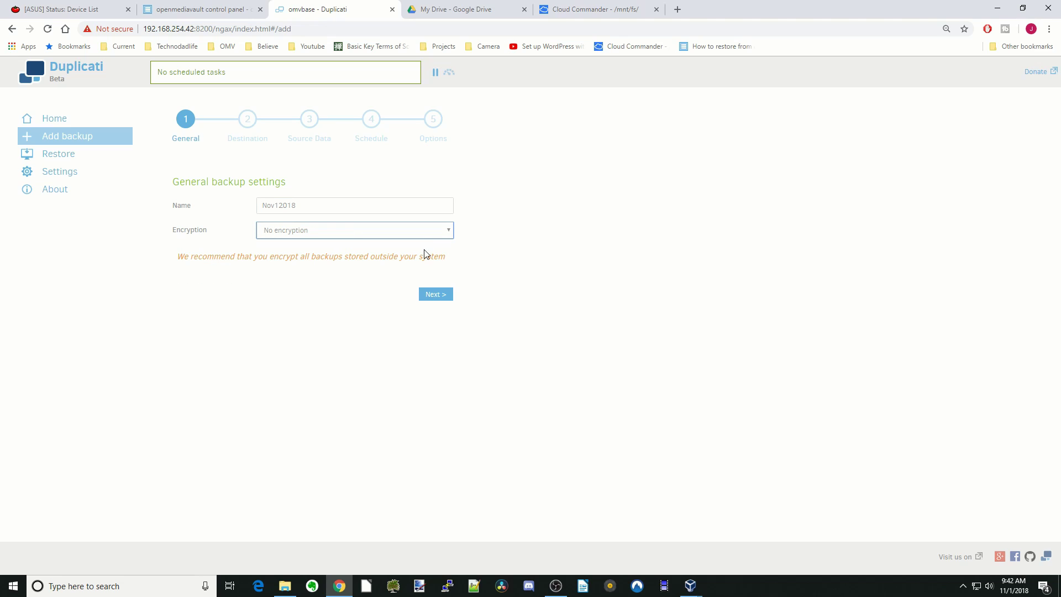
pyautogui.click(435, 297)
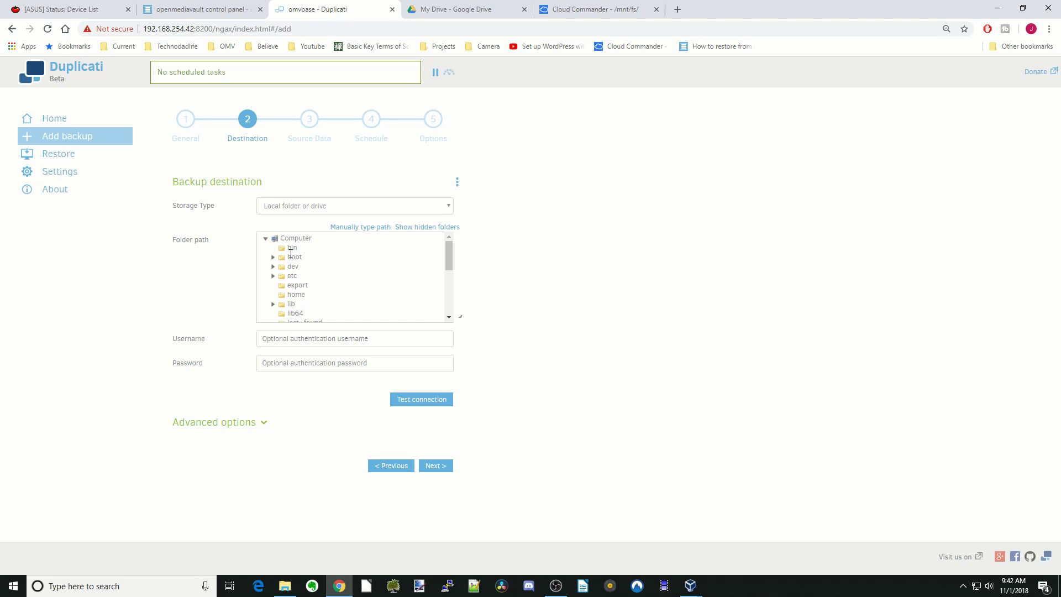
# Select the local folder sharedfolders/Backups as the destination and verify it with a connection test
pyautogui.scroll(-4, 385, 278)
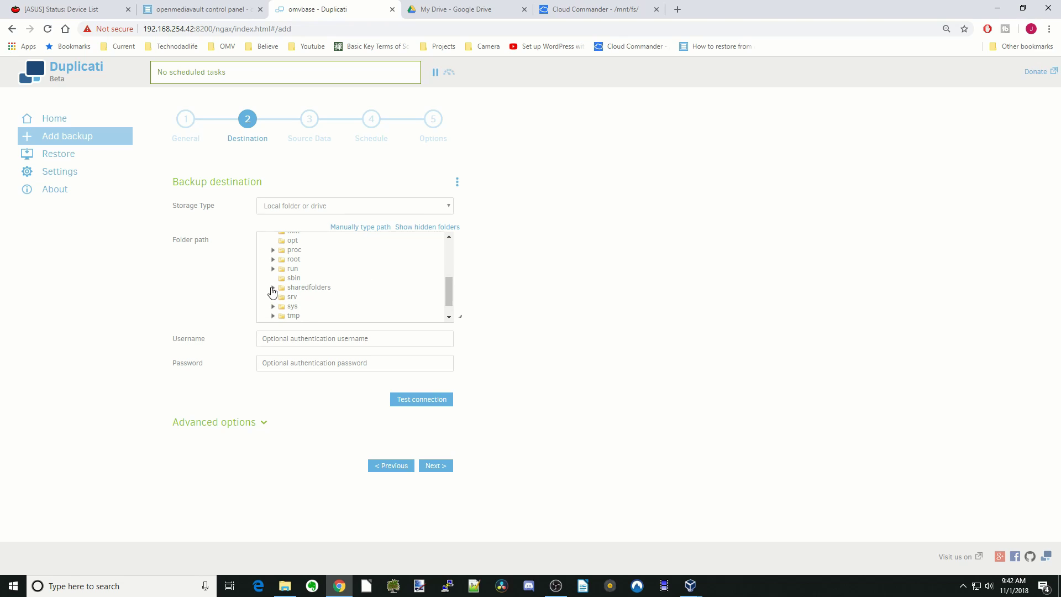
pyautogui.click(273, 288)
pyautogui.scroll(-1, 349, 287)
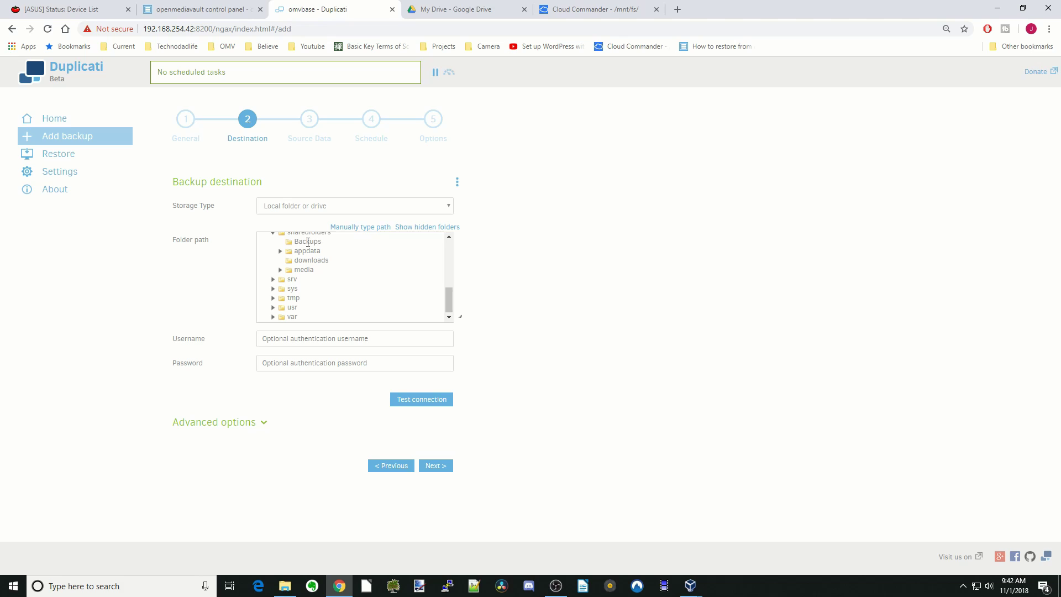
pyautogui.click(308, 242)
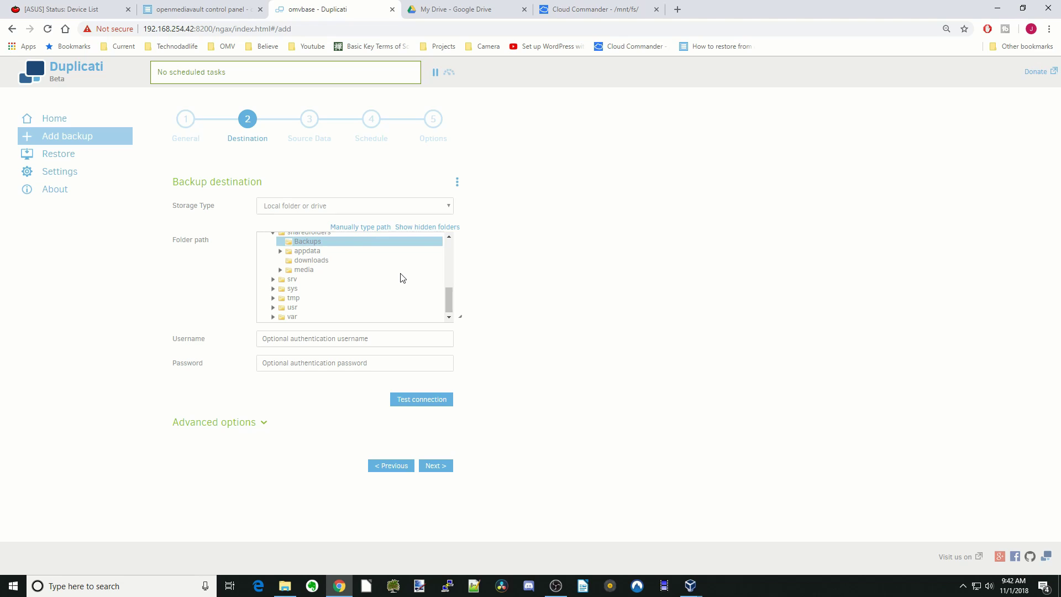
pyautogui.click(424, 402)
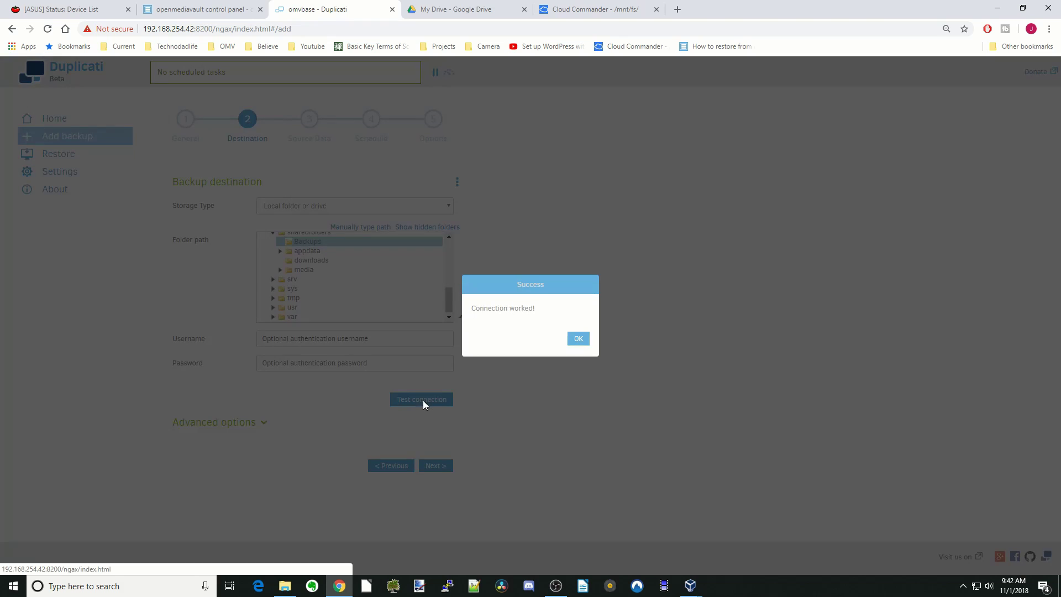
pyautogui.click(579, 339)
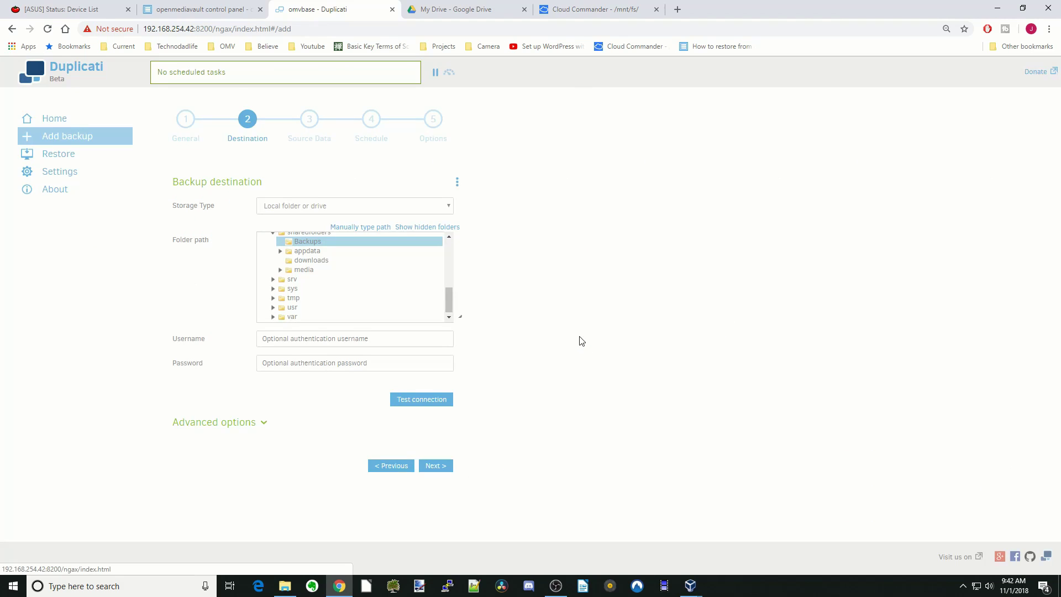
# Set the storage type to Google Drive with server path /backups and request an AuthID
pyautogui.click(449, 209)
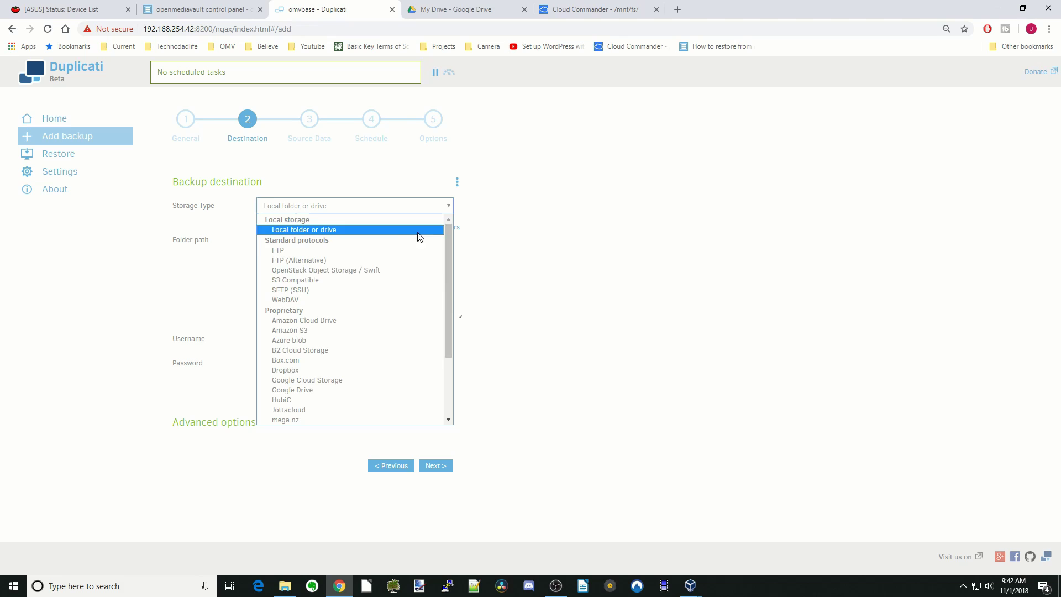
pyautogui.scroll(-3, 364, 316)
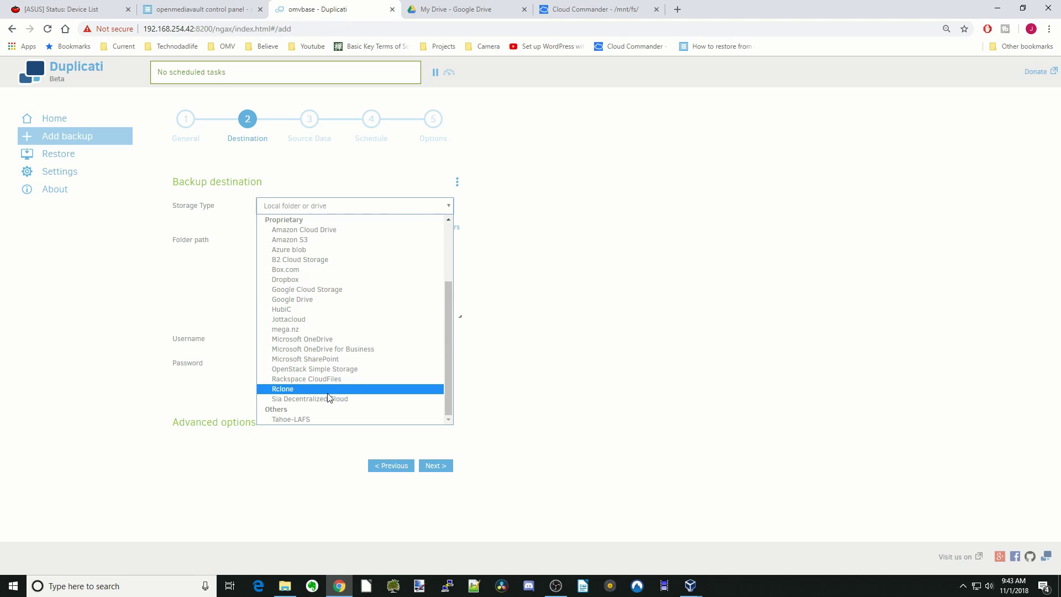
pyautogui.click(331, 301)
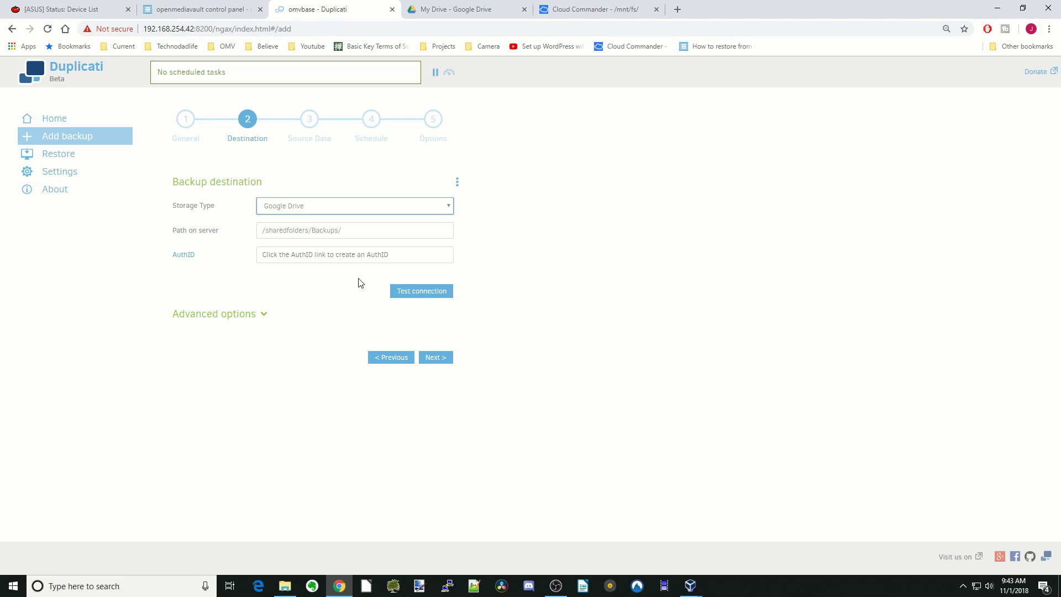
pyautogui.click(358, 228)
pyautogui.moveTo(344, 228); pyautogui.dragTo(258, 227)
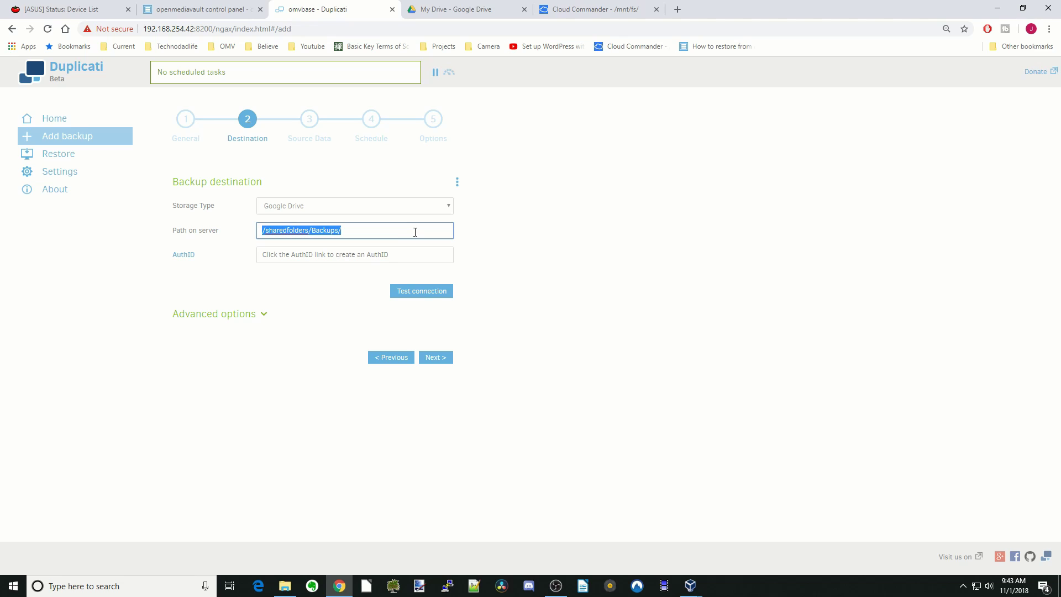
pyautogui.write('/backups')
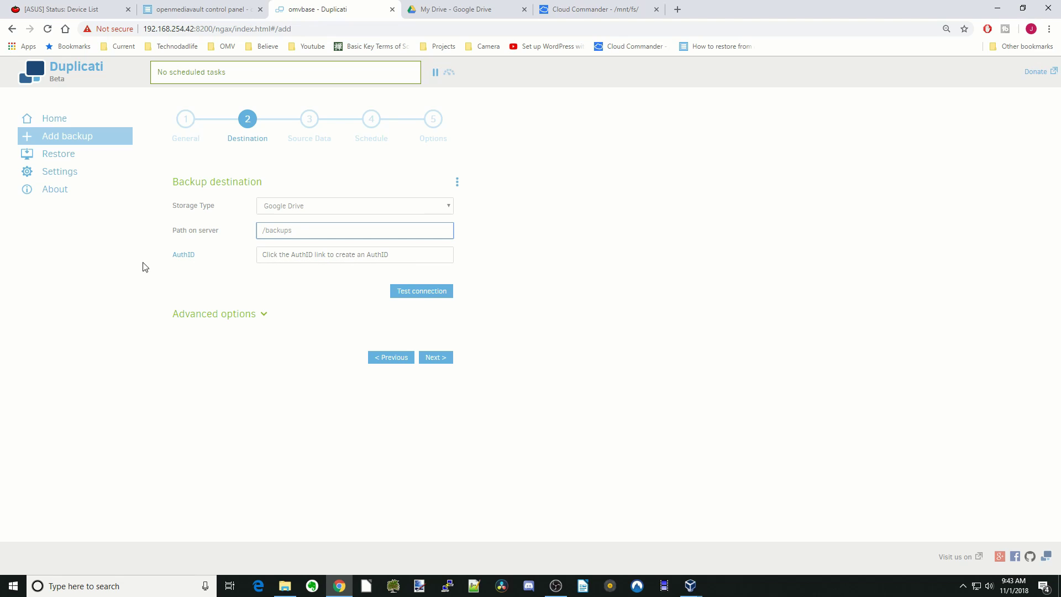
pyautogui.click(186, 258)
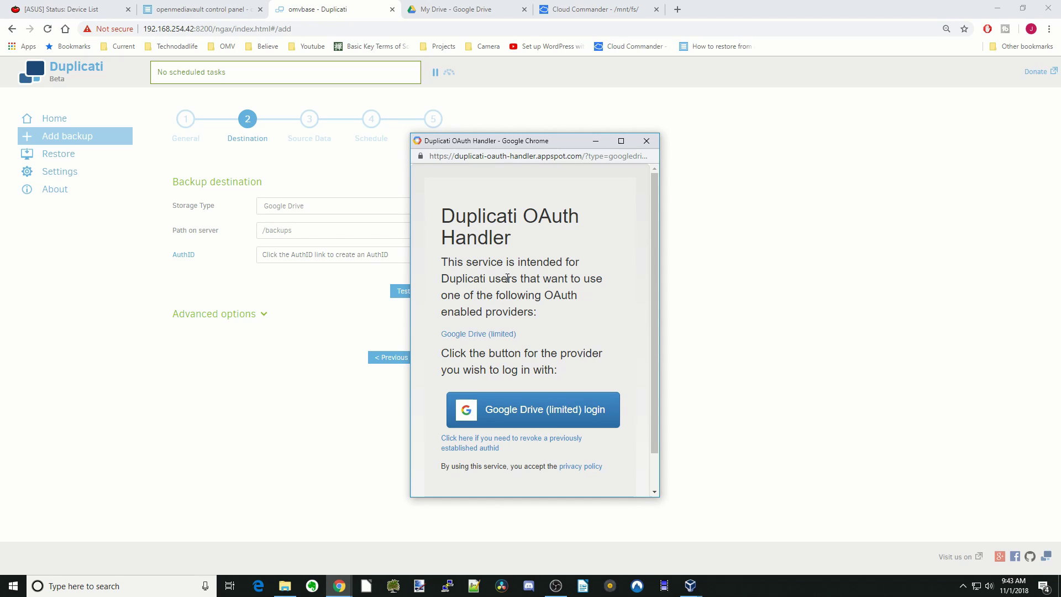
# Grant Duplicati Google Drive access, then pass the connection test, creating the /backups folder
pyautogui.click(526, 414)
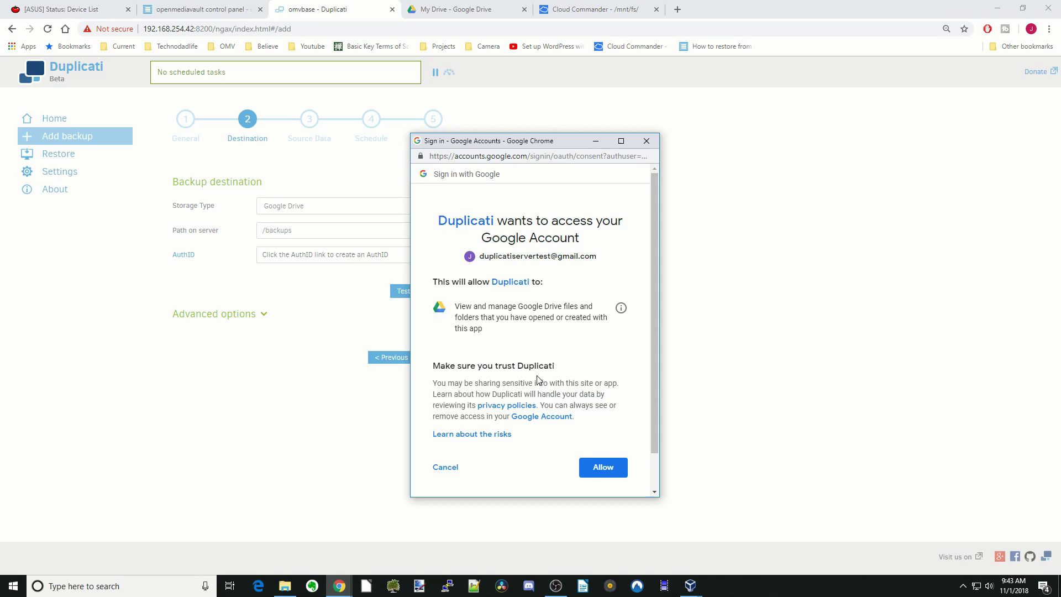
pyautogui.click(599, 467)
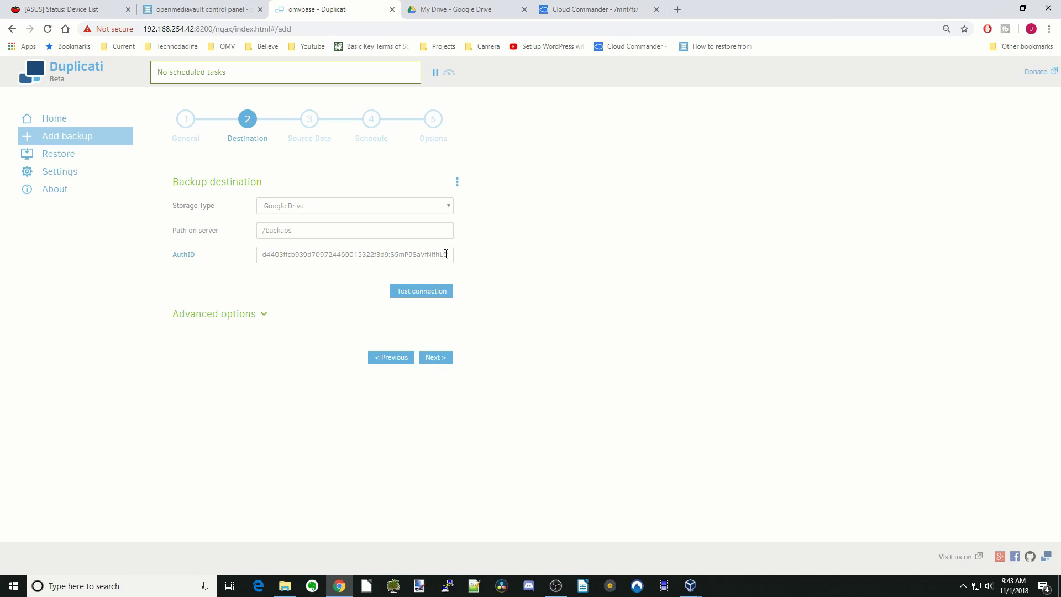
pyautogui.click(419, 295)
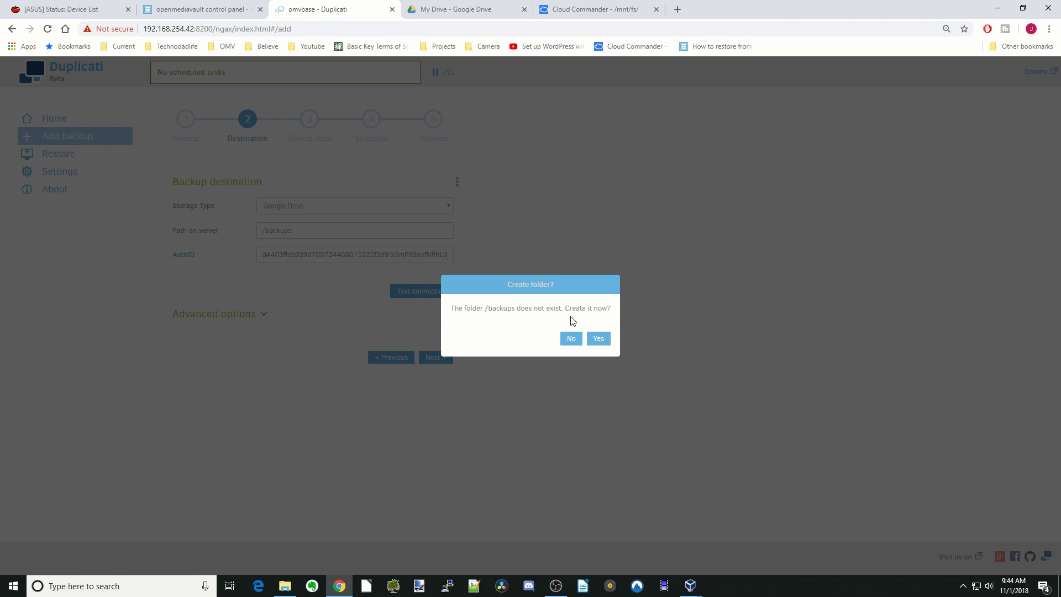
pyautogui.click(600, 341)
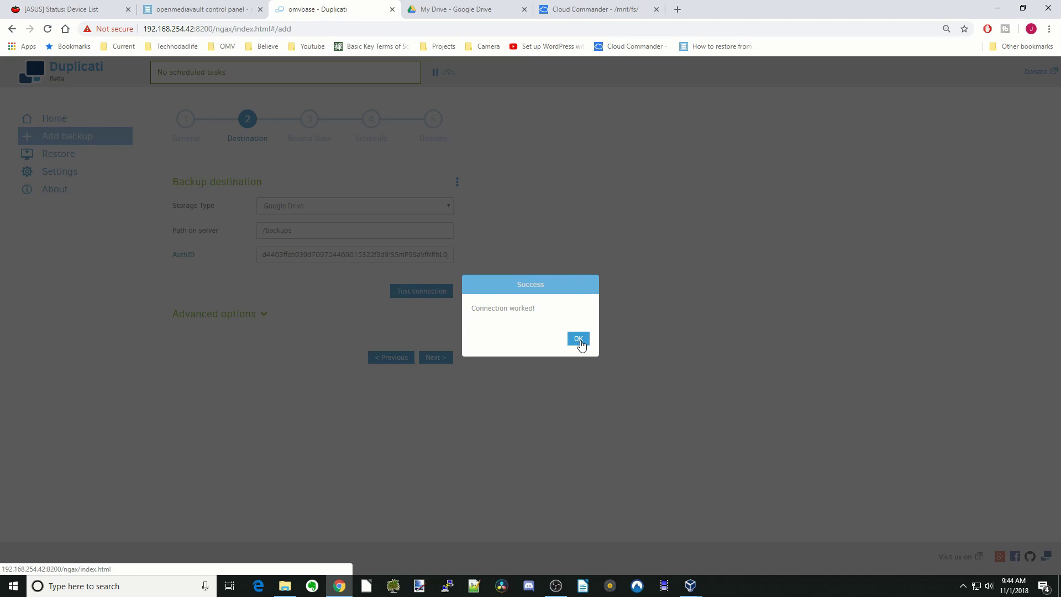
pyautogui.click(578, 338)
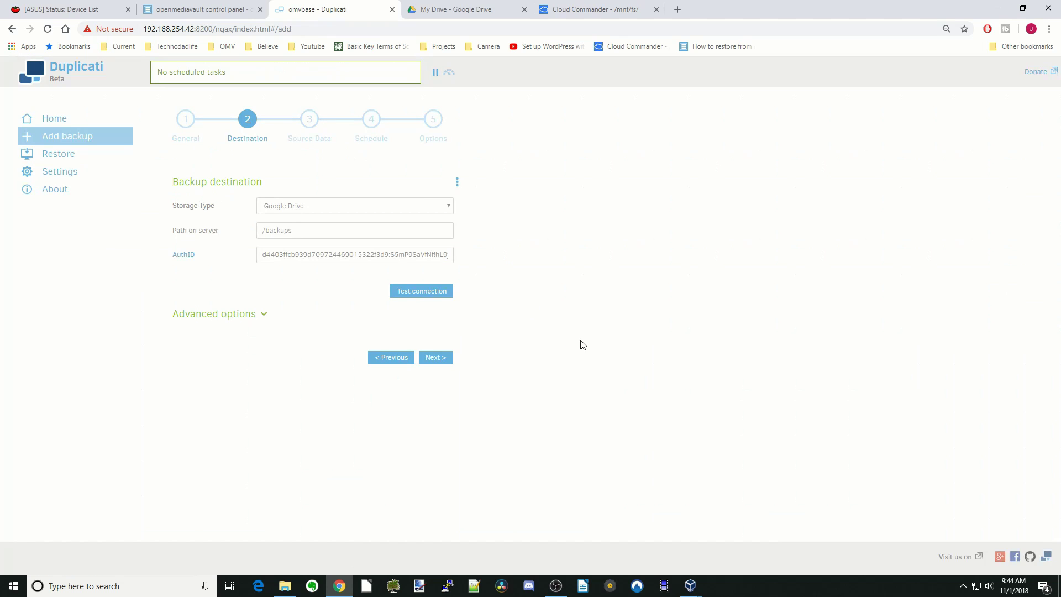
# Look over the advanced destination options without adding any, then continue to Source data
pyautogui.click(264, 315)
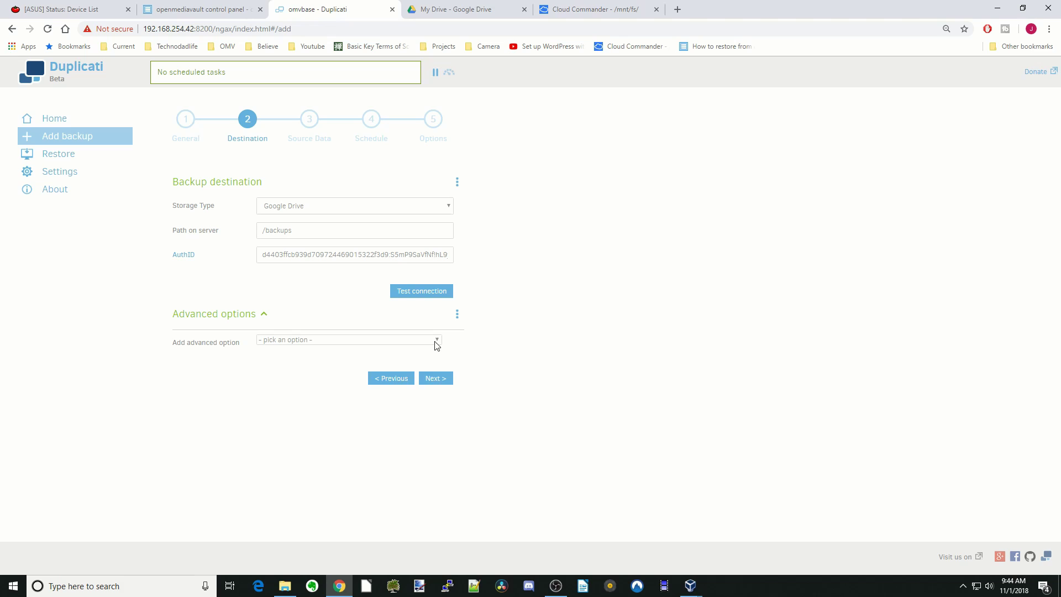
pyautogui.click(436, 340)
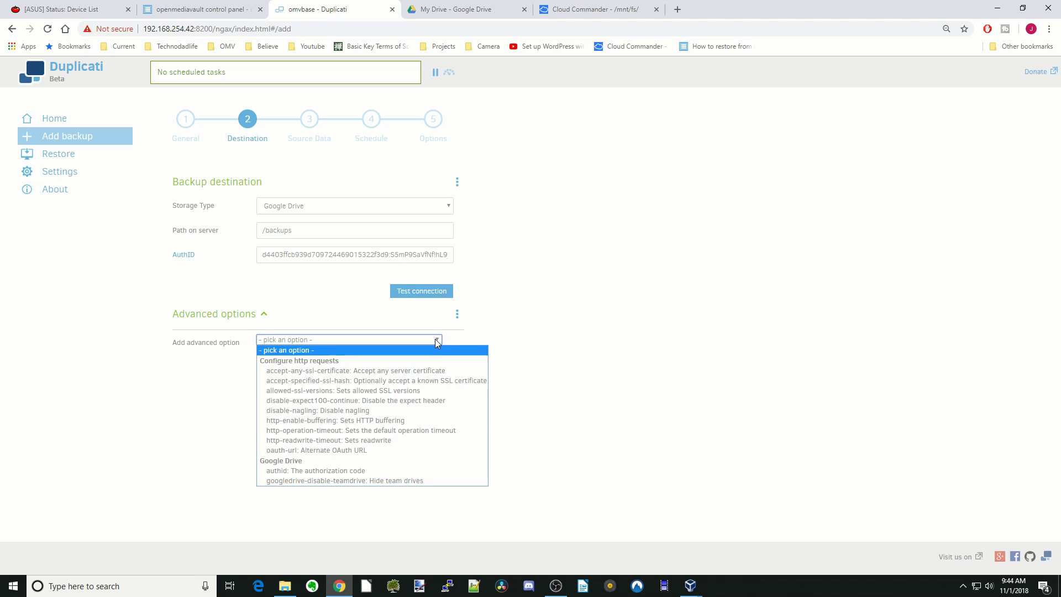
pyautogui.click(437, 341)
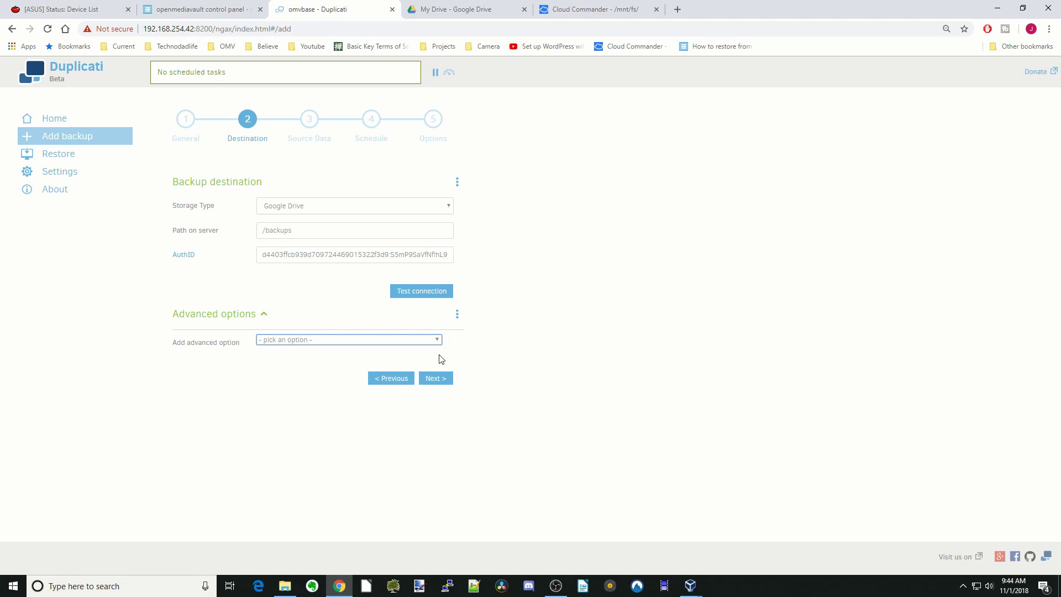
pyautogui.click(436, 379)
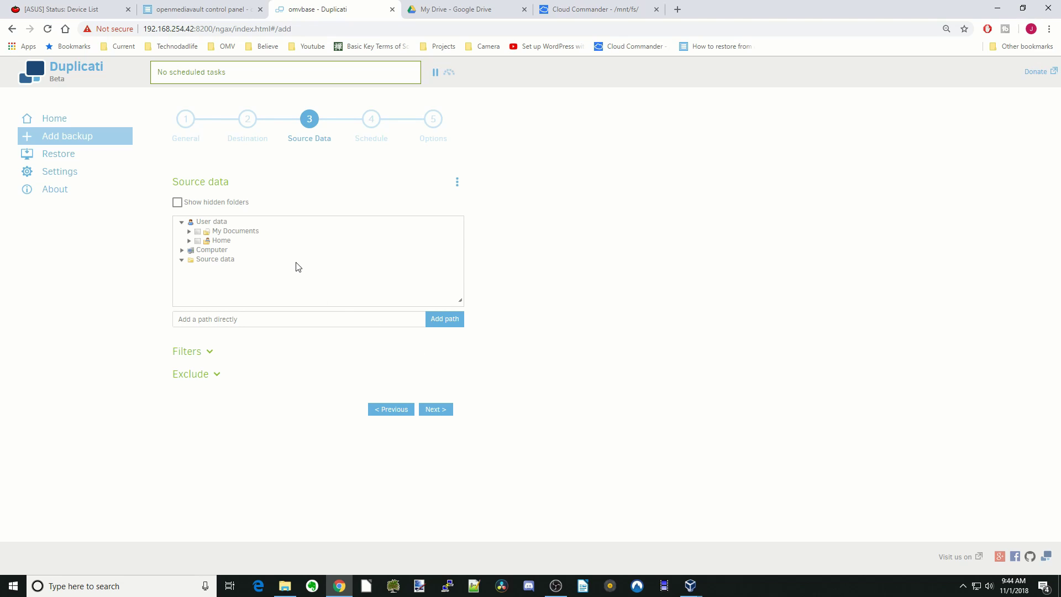
# Check the media folder under Computer > sharedfolders, including its Books, movies and music subfolders
pyautogui.click(181, 222)
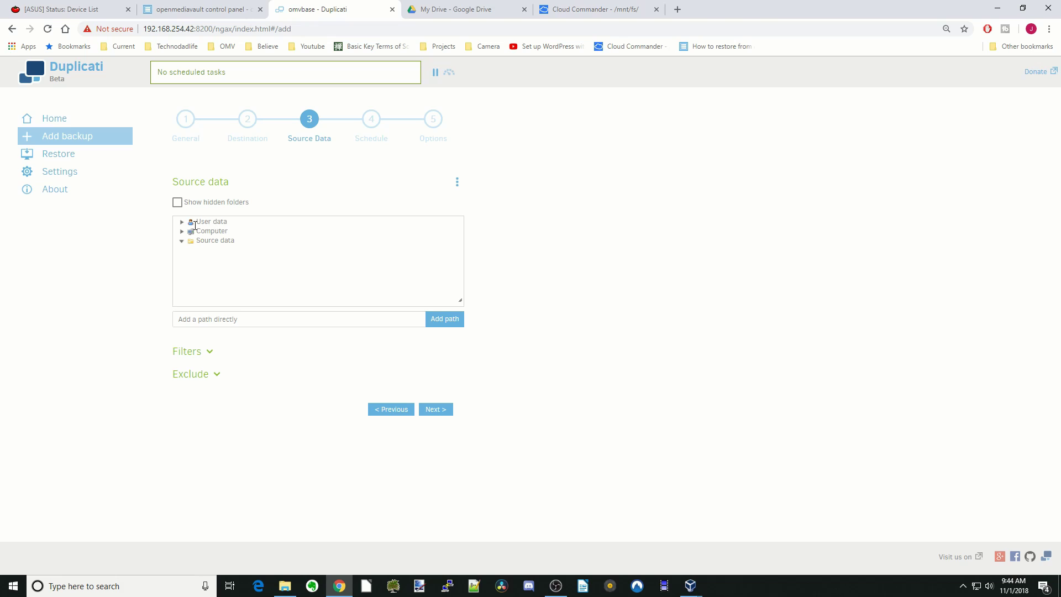
pyautogui.click(182, 231)
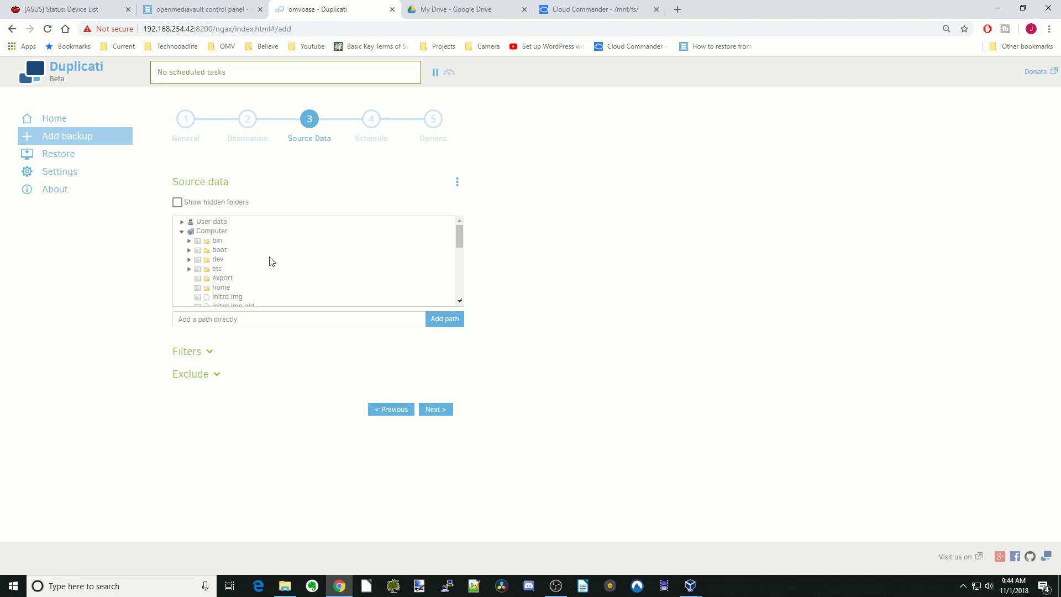
pyautogui.scroll(-5, 262, 270)
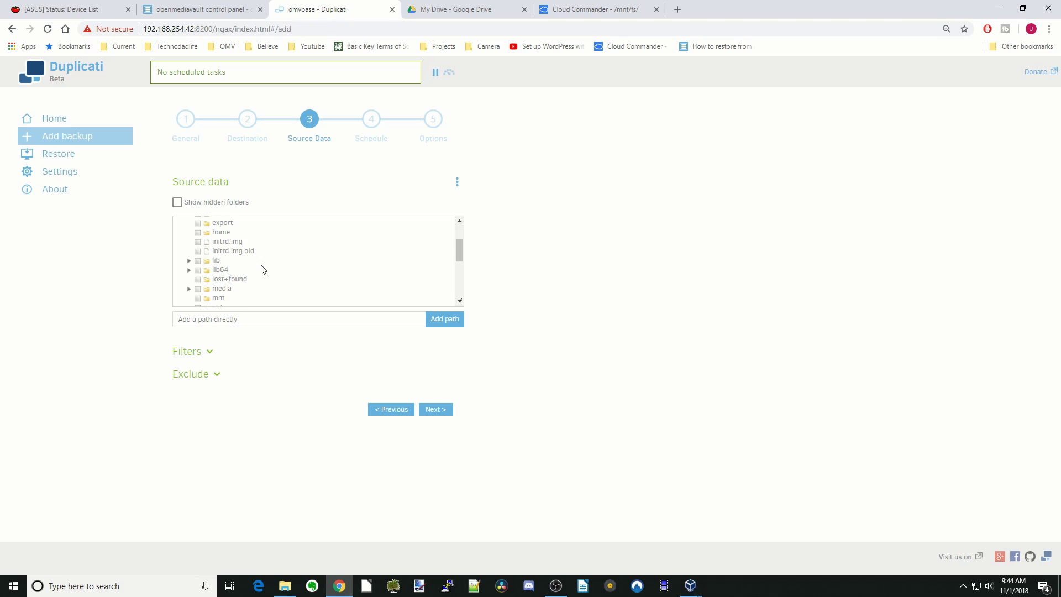
pyautogui.click(229, 244)
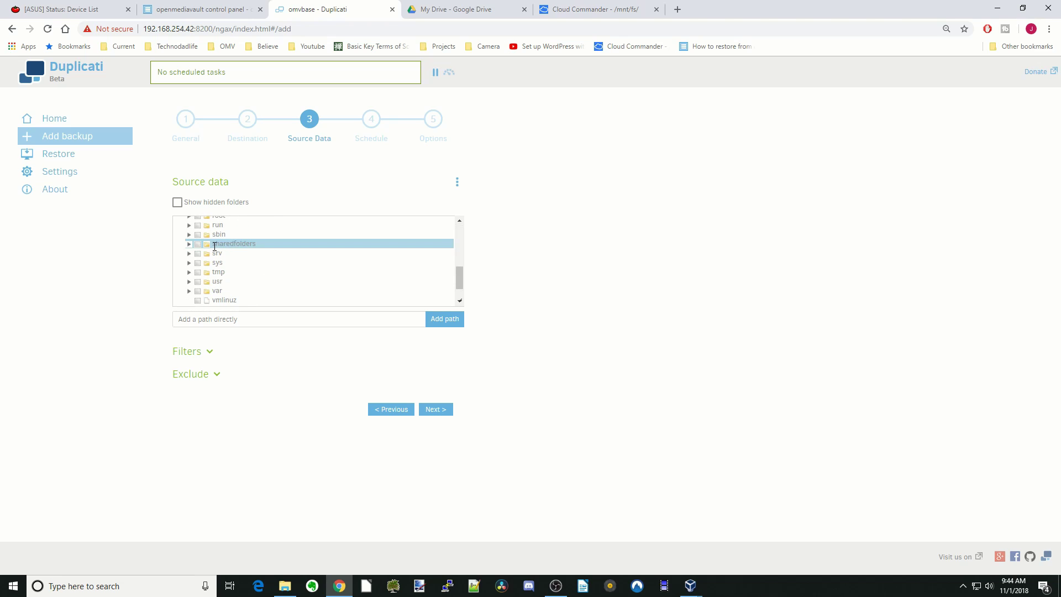
pyautogui.click(189, 246)
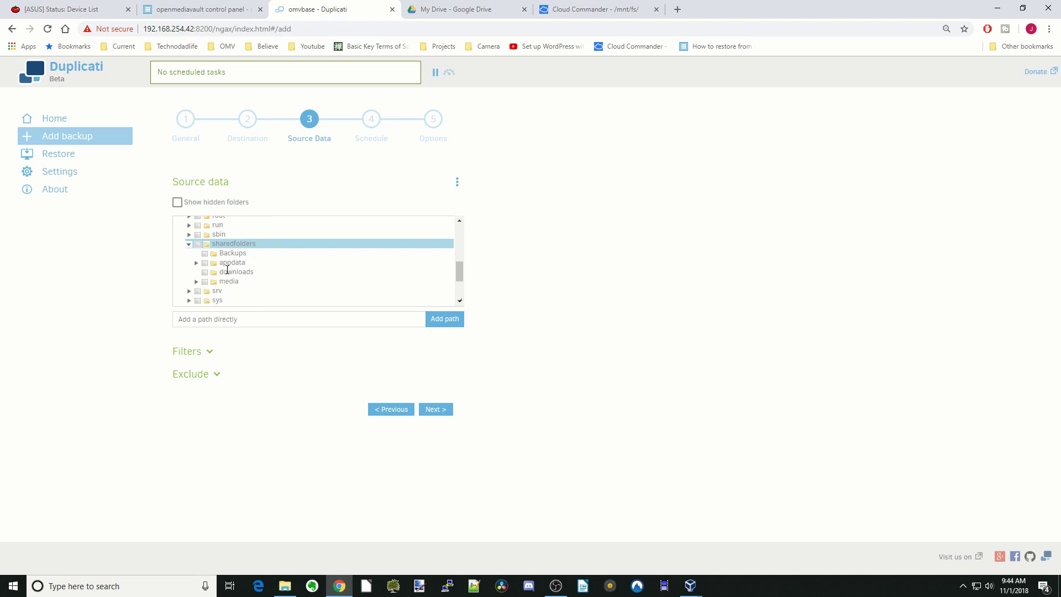
pyautogui.click(196, 282)
pyautogui.scroll(-1, 325, 282)
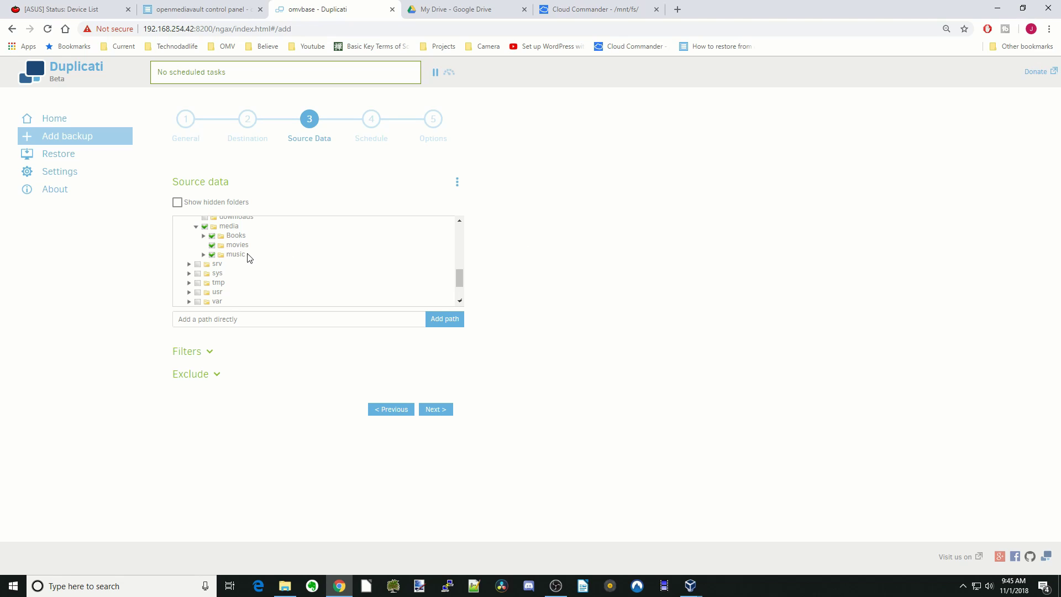
pyautogui.click(210, 354)
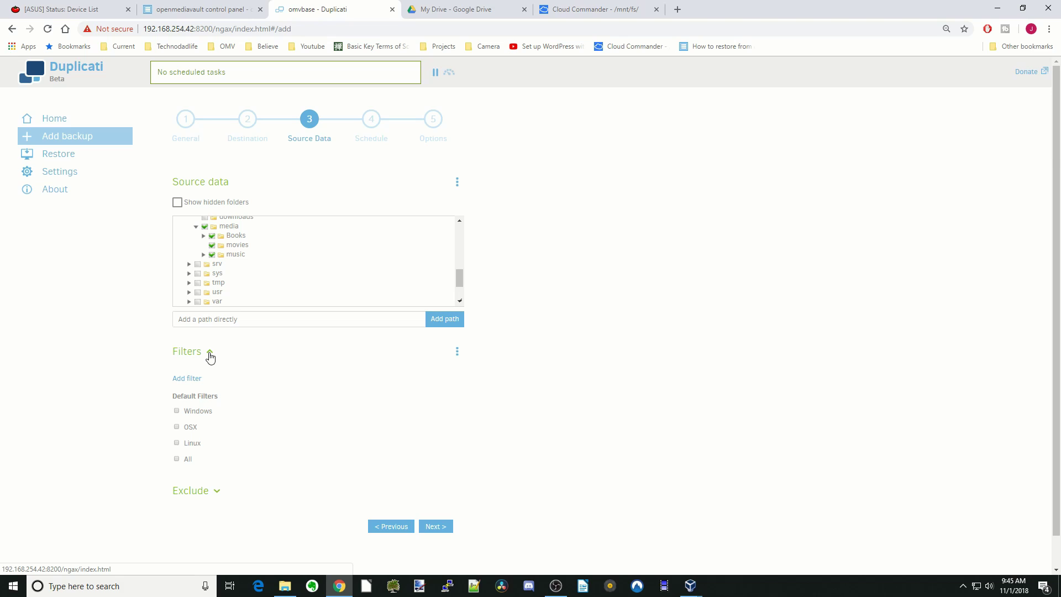
# Add system files, temporary files and files larger than 100 MByte to the exclusions
pyautogui.click(210, 357)
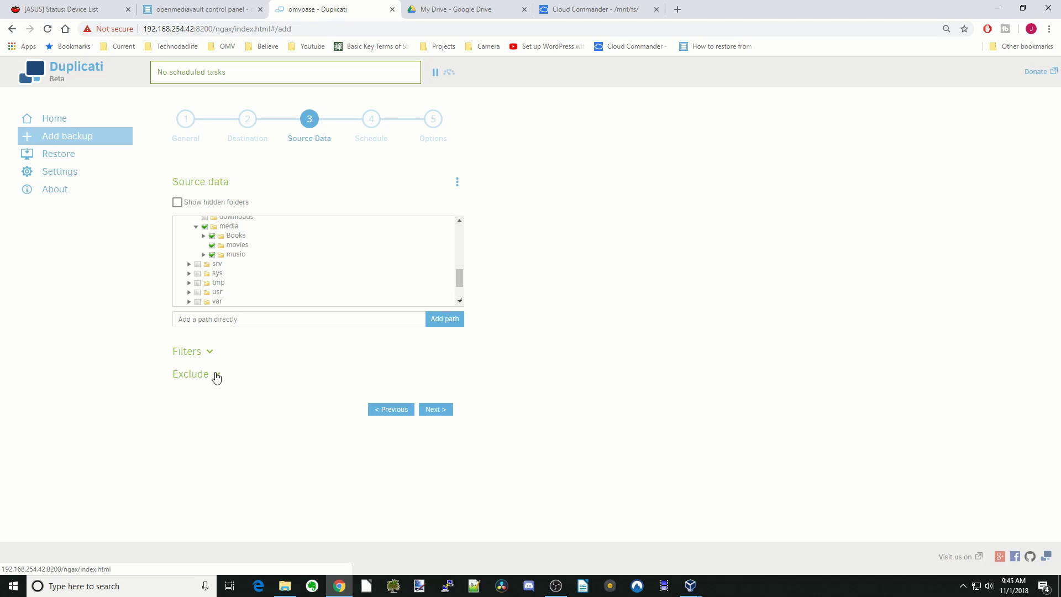
pyautogui.click(217, 377)
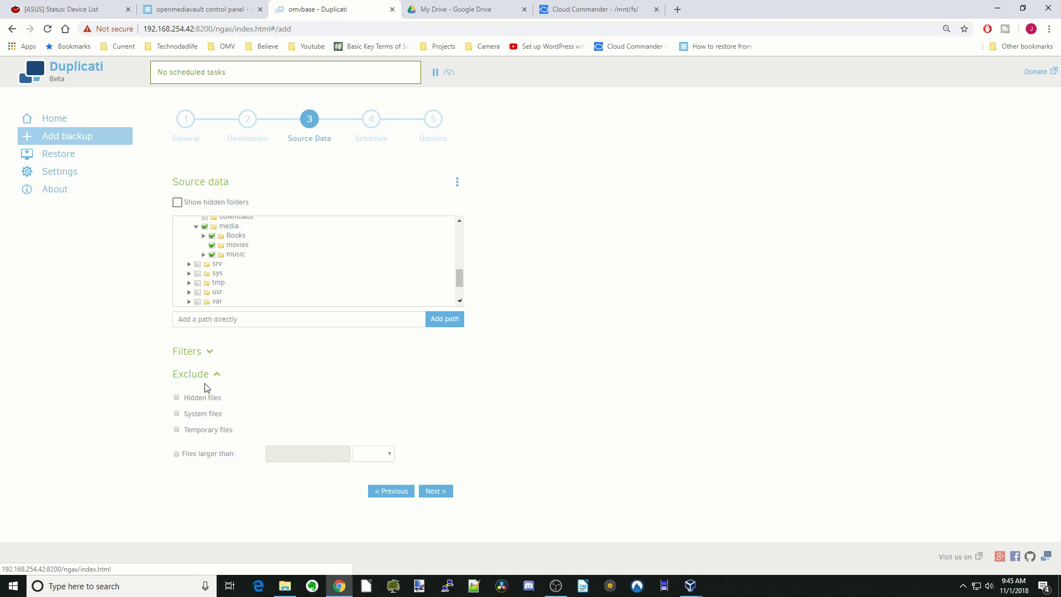
pyautogui.click(177, 414)
pyautogui.click(177, 431)
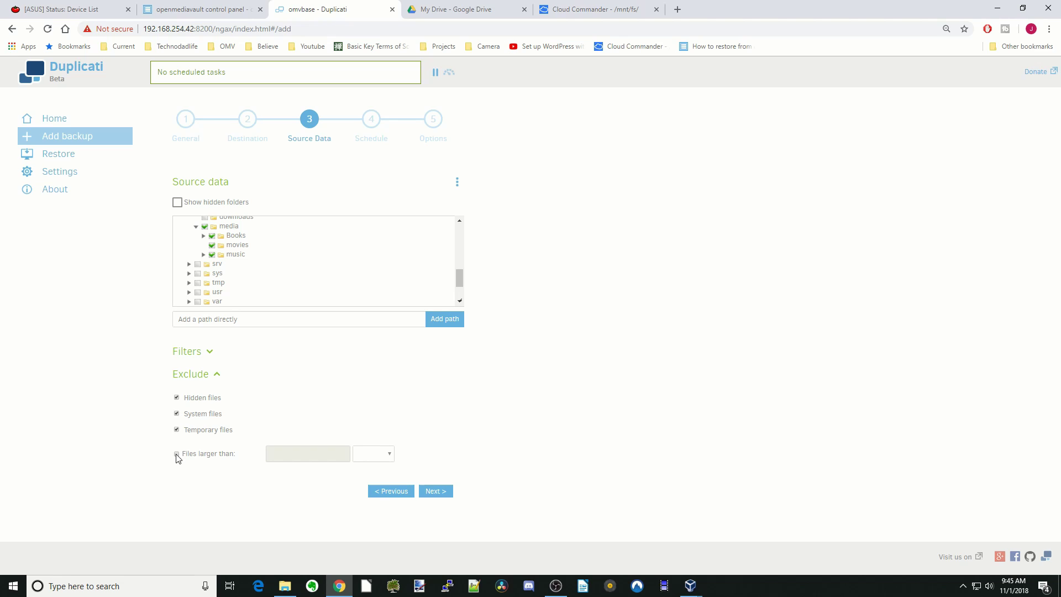
pyautogui.click(176, 454)
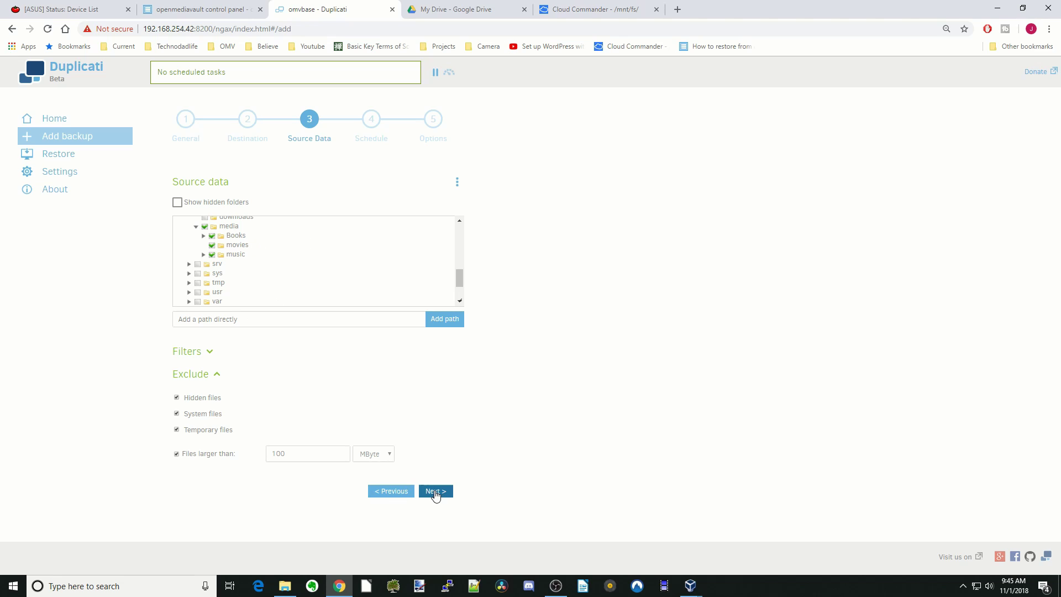
# On the Schedule step, leave the next run time unchanged and untick Automatically run backups
pyautogui.click(436, 492)
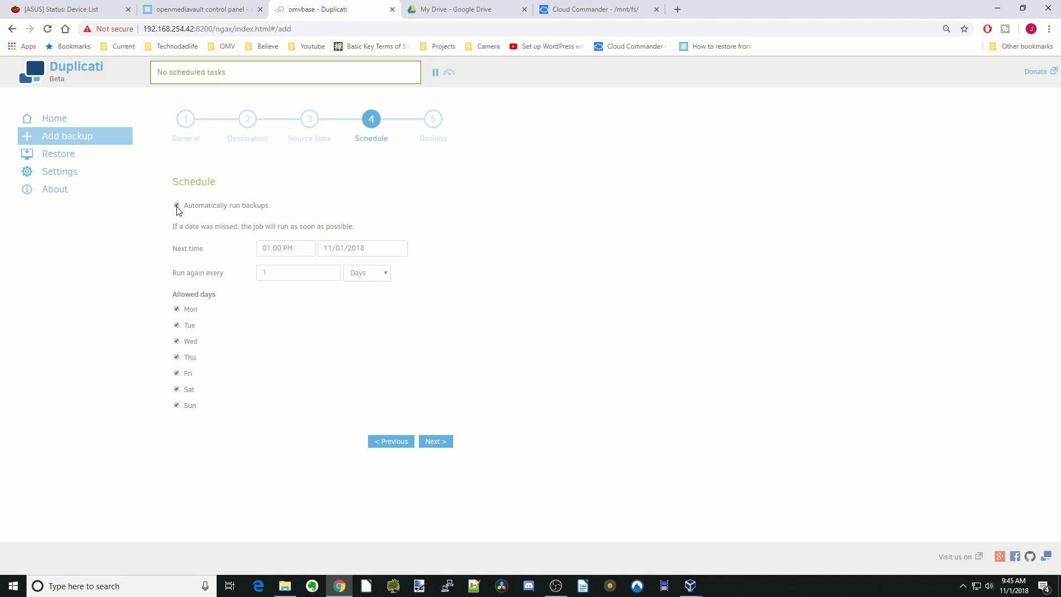
pyautogui.click(287, 248)
pyautogui.click(376, 330)
pyautogui.click(177, 207)
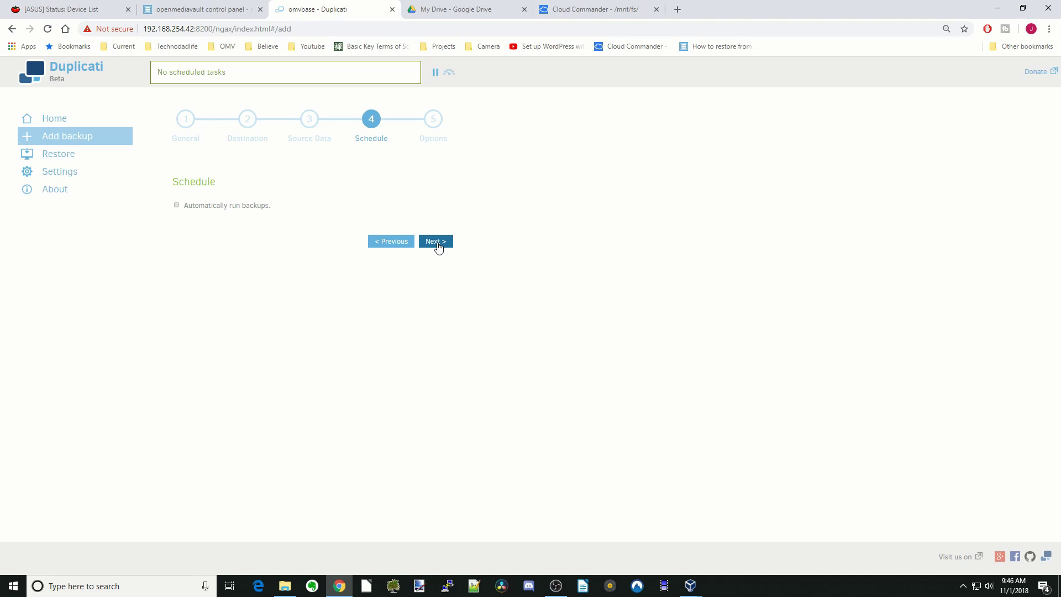
# On the Options page, set backup retention to keep a specific number of backups: 2
pyautogui.click(436, 243)
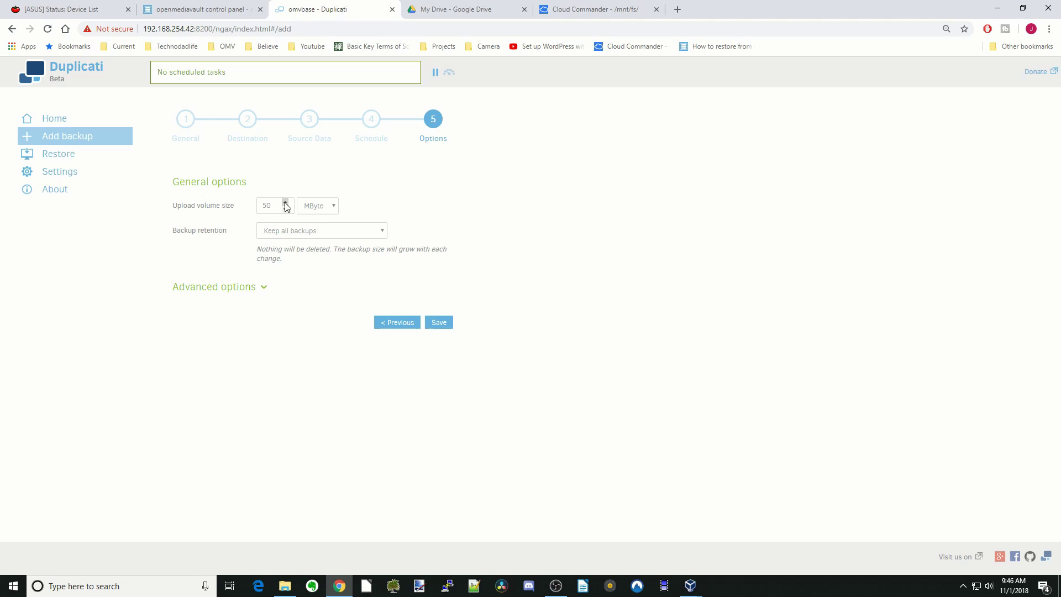
pyautogui.click(381, 233)
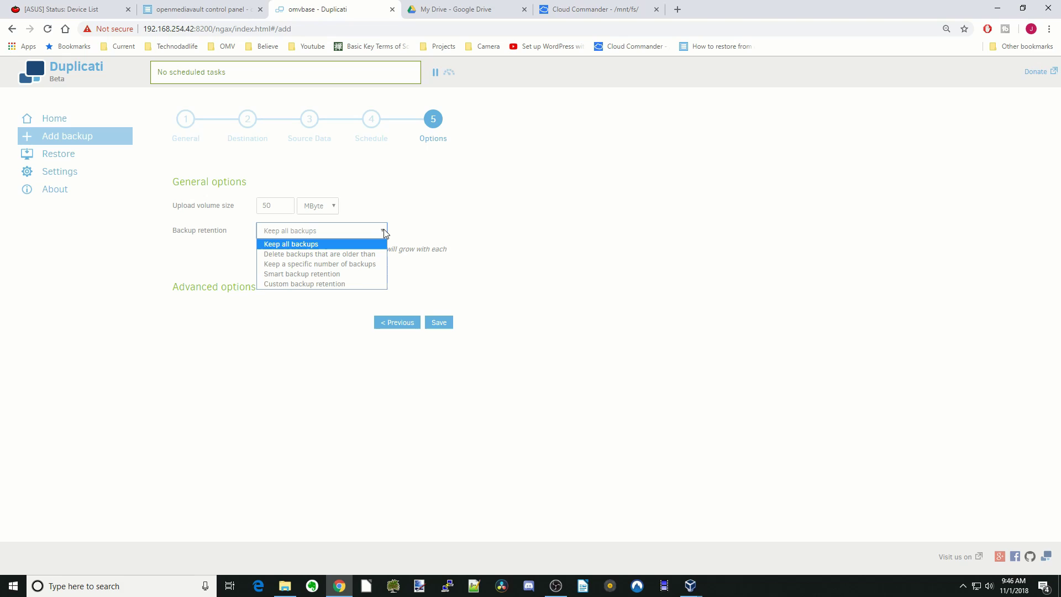
pyautogui.click(367, 266)
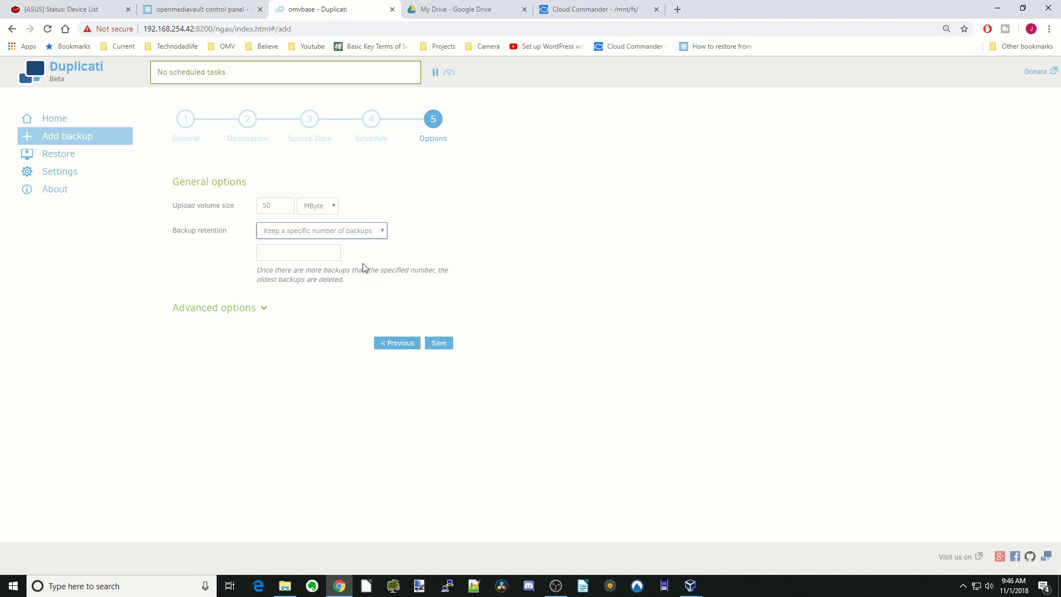
pyautogui.doubleClick(332, 249)
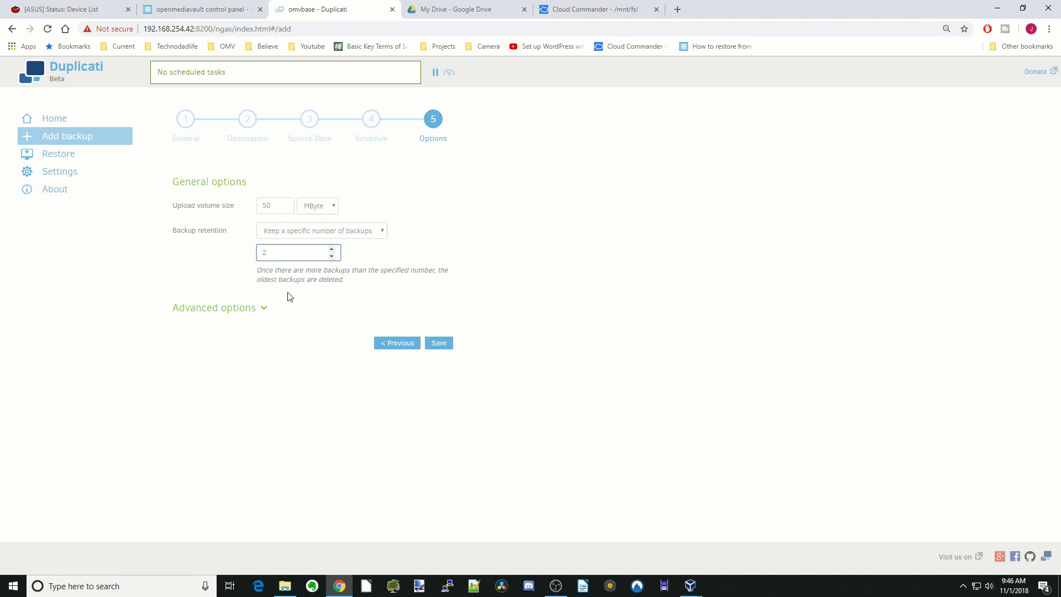
# Add the advanced compression-level option set to 5 and save the Nov12018 job
pyautogui.click(266, 307)
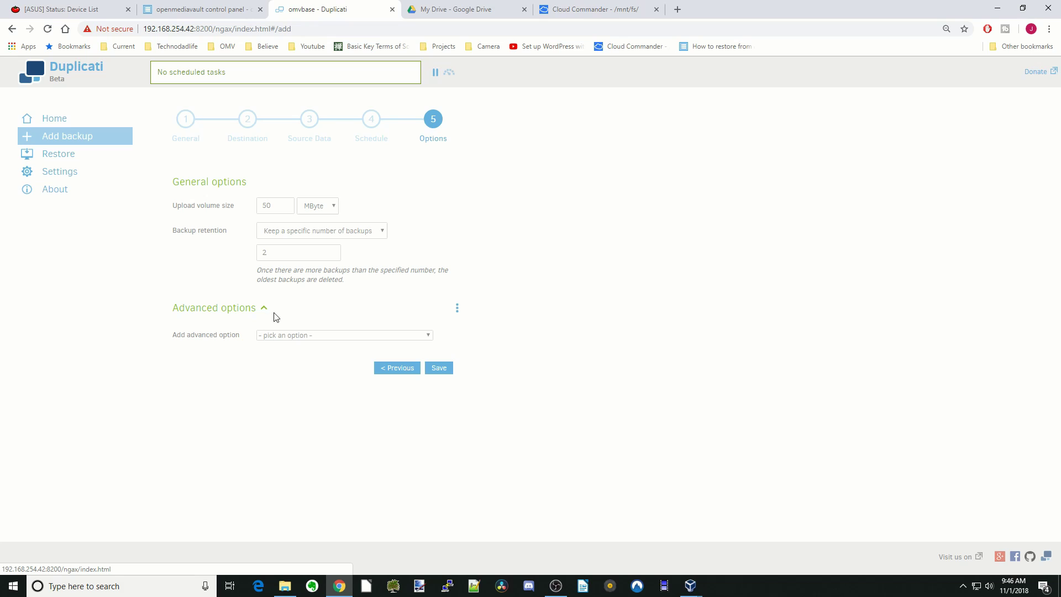
pyautogui.click(426, 336)
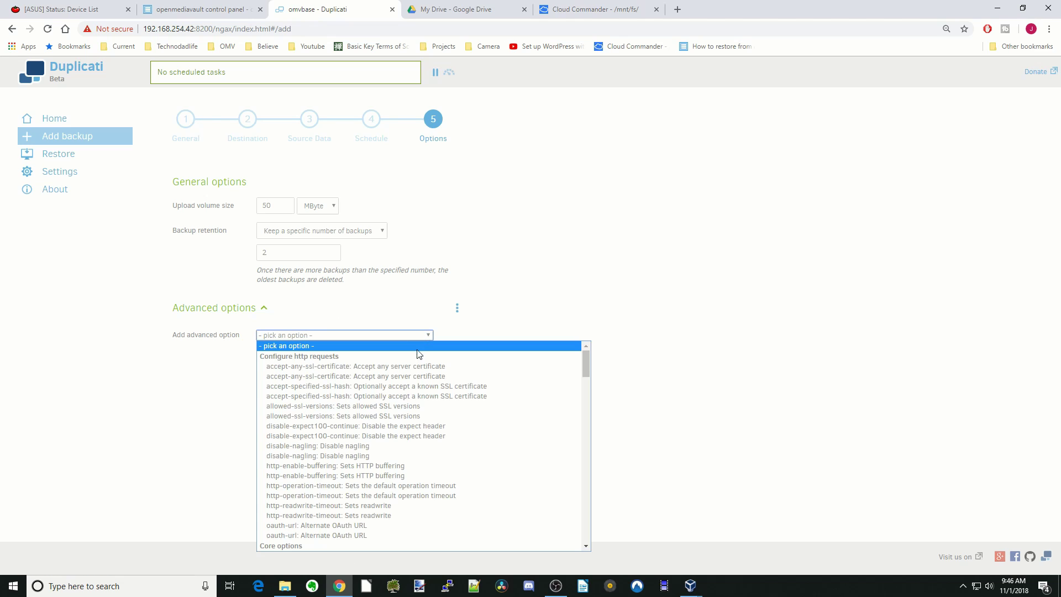
pyautogui.scroll(-20, 451, 427)
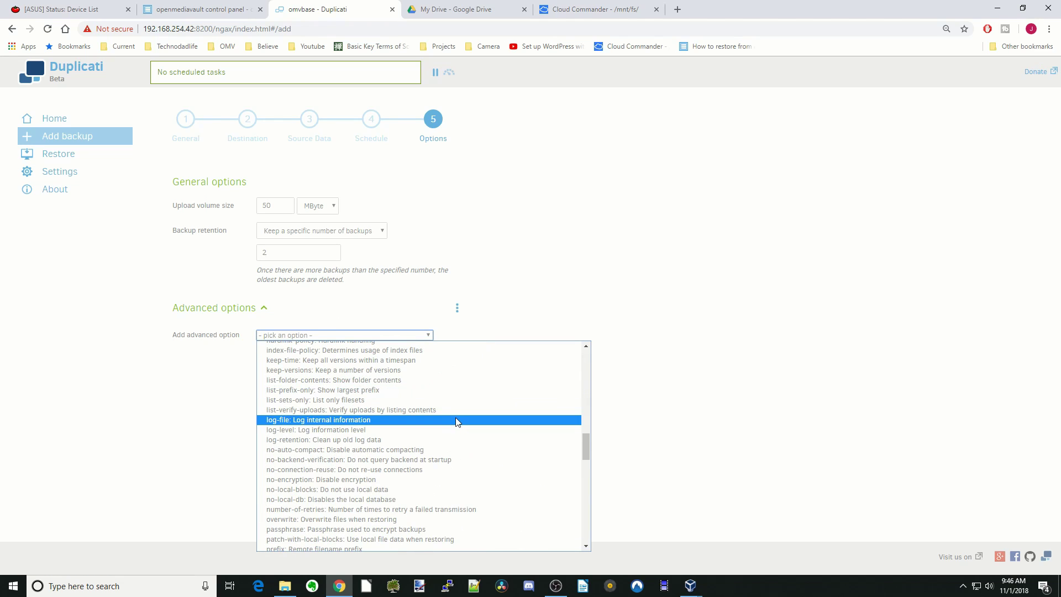
pyautogui.scroll(-8, 458, 419)
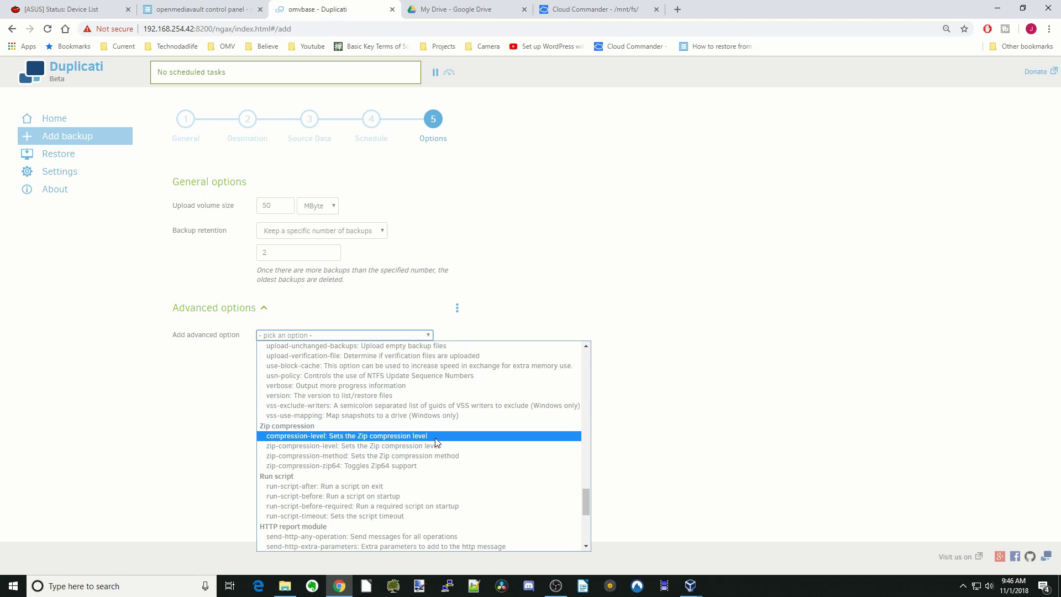
pyautogui.click(435, 440)
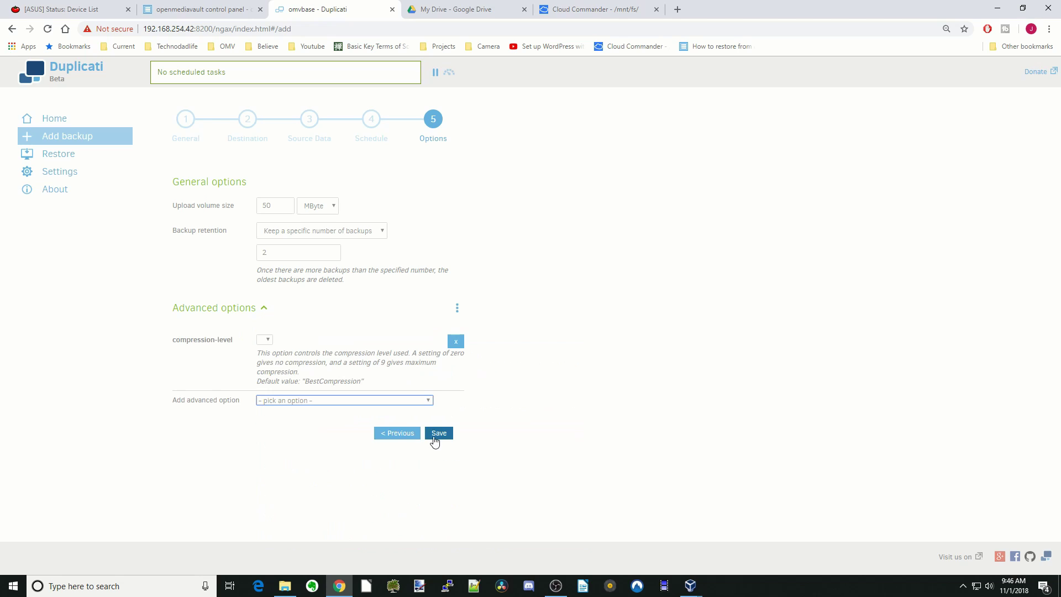
pyautogui.click(270, 344)
pyautogui.click(266, 411)
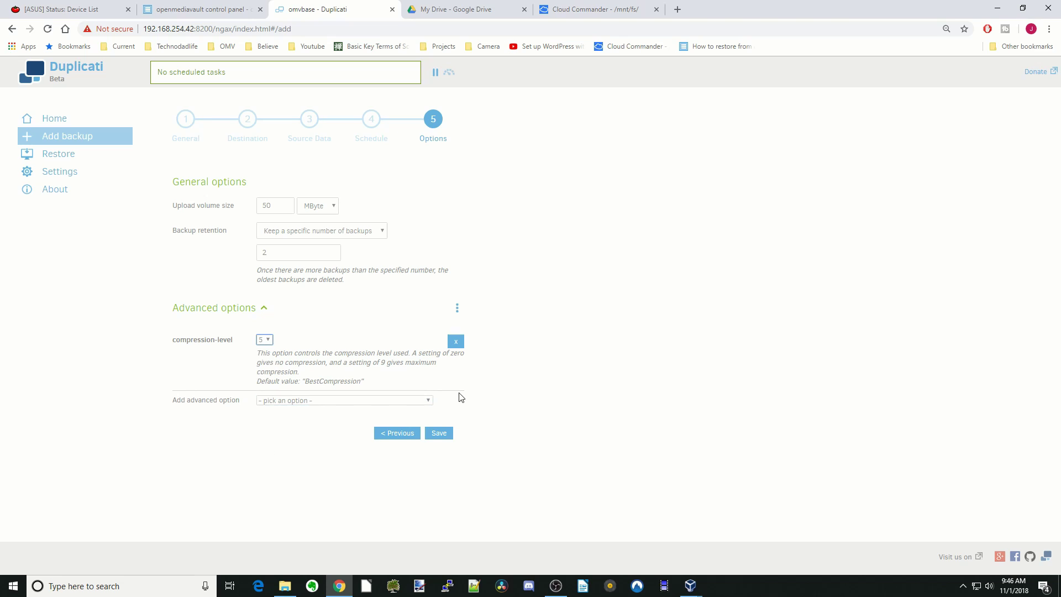
pyautogui.click(439, 435)
# Save Nov12018 without encryption, then bring Google Drive's My Drive into view
pyautogui.click(605, 347)
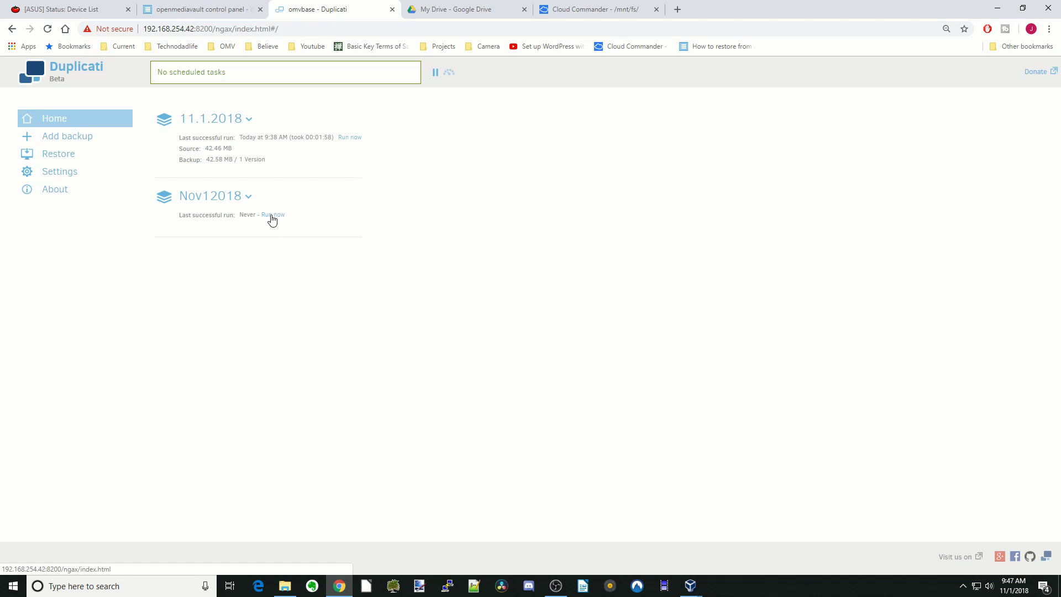
pyautogui.moveTo(141, 60); pyautogui.dragTo(417, 97)
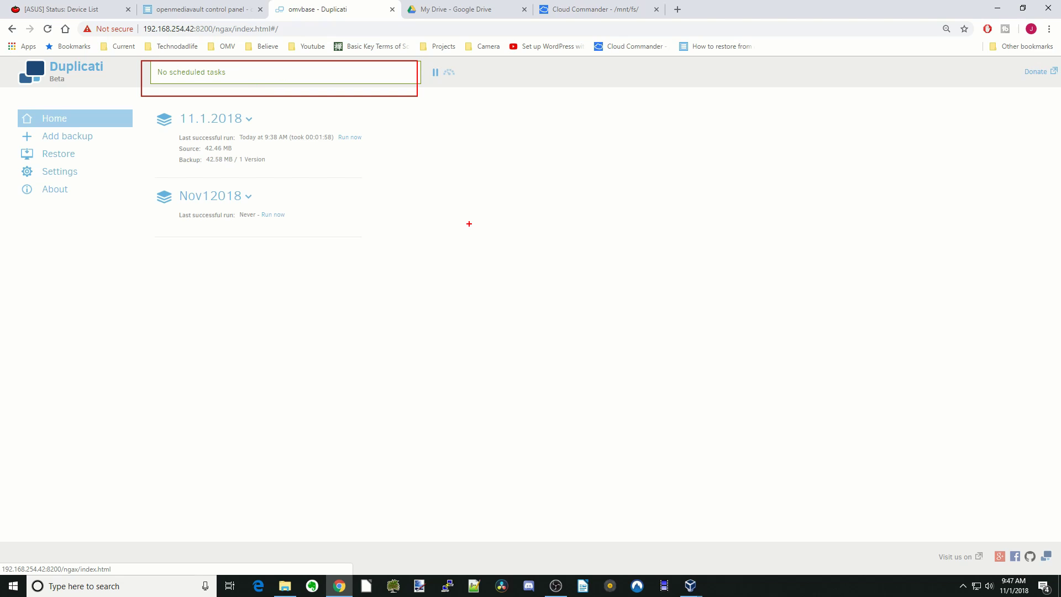
pyautogui.press('Escape')
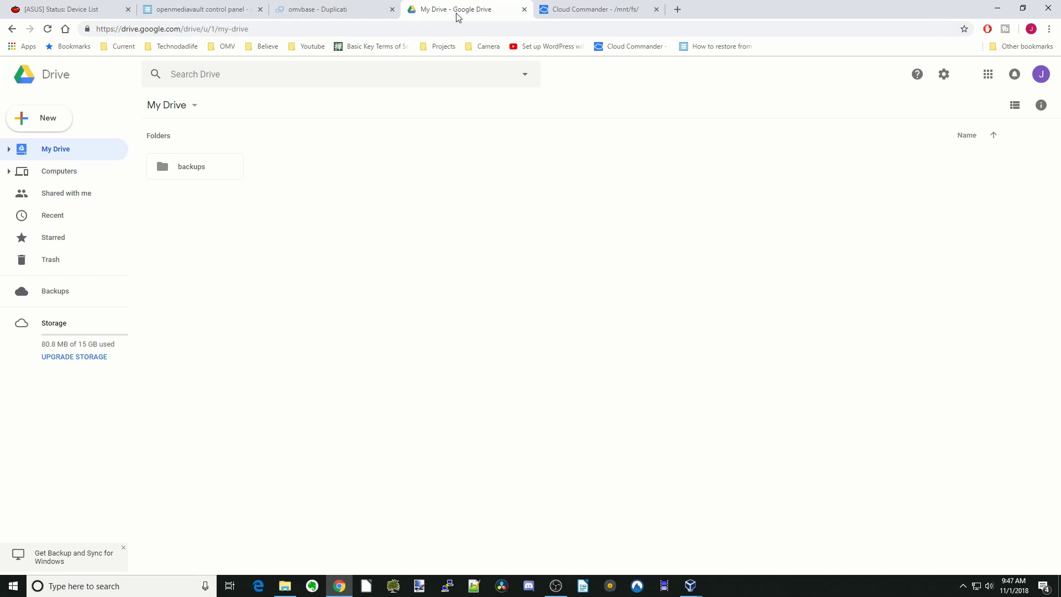
# Open the Google Drive backups folder to confirm it is empty, then return to Duplicati's Home list
pyautogui.click(189, 173)
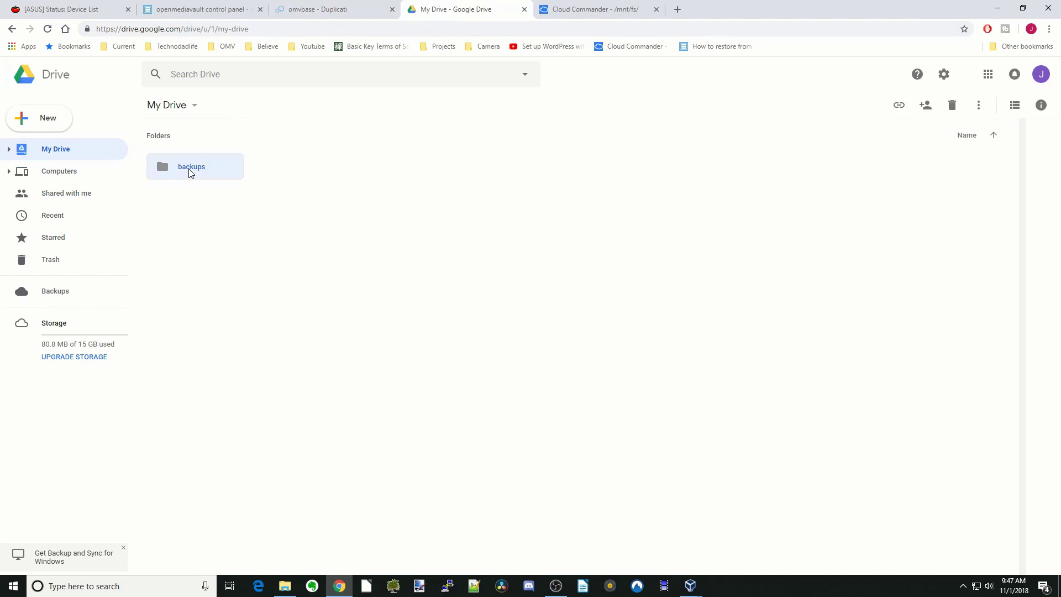
pyautogui.doubleClick(189, 169)
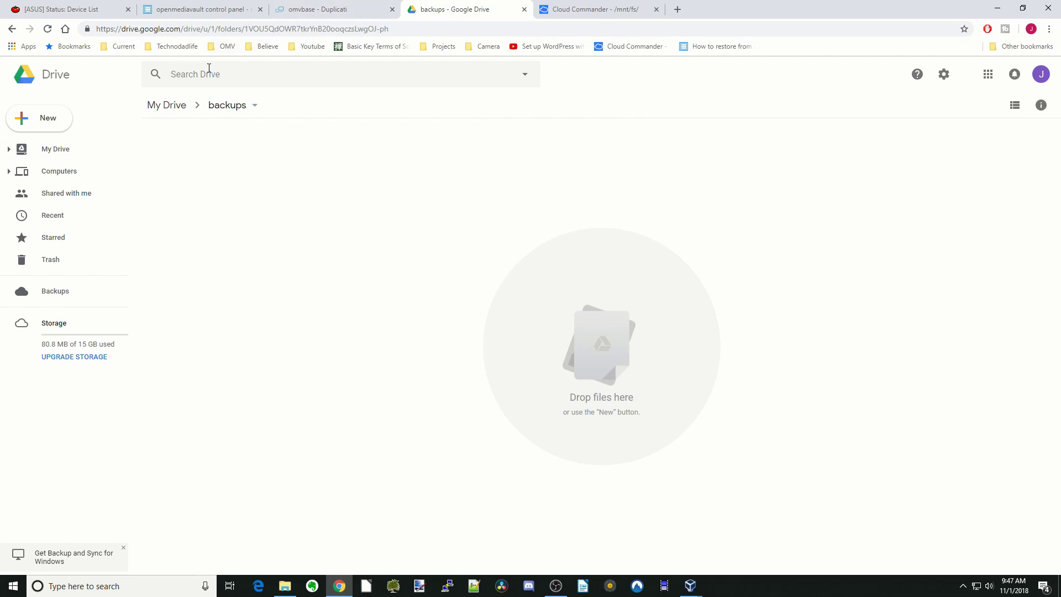
pyautogui.click(219, 105)
pyautogui.click(166, 105)
pyautogui.click(339, 10)
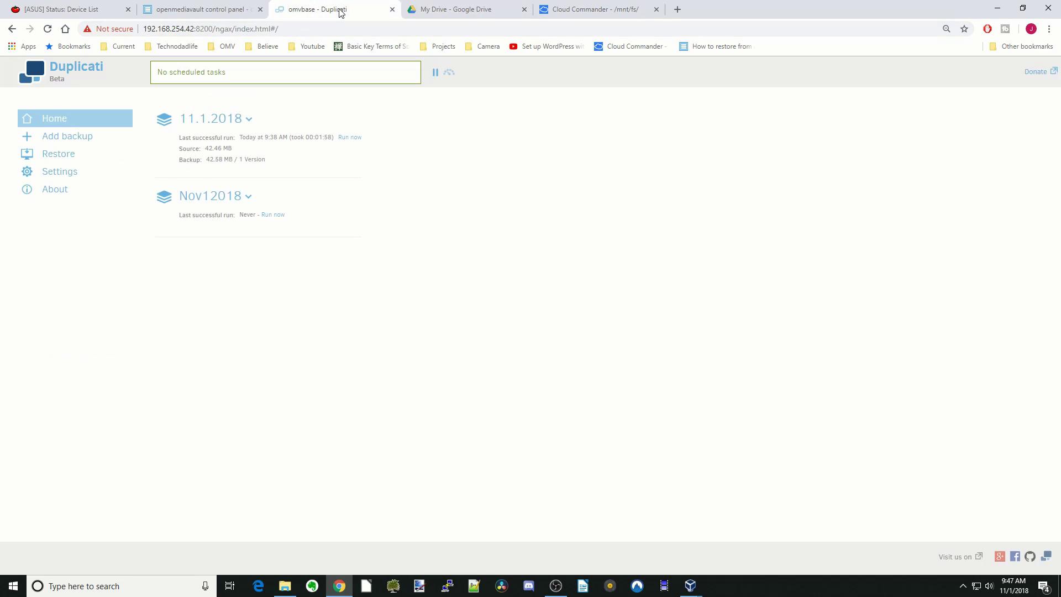
# Run Nov12018 now, review the warning's Remote and General logs, and dismiss the warning
pyautogui.click(272, 215)
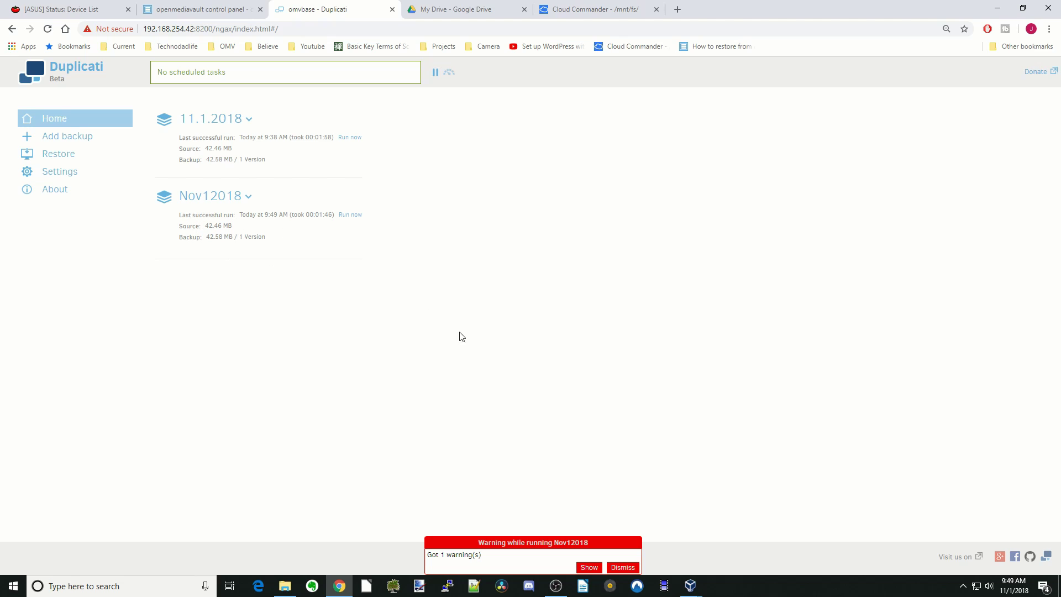
pyautogui.click(589, 569)
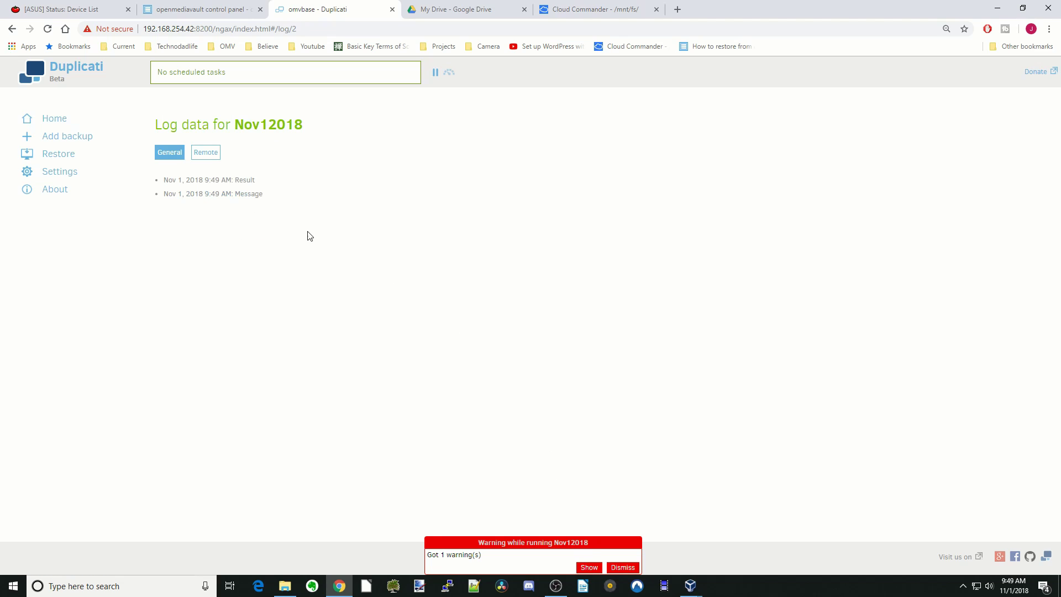
pyautogui.click(205, 157)
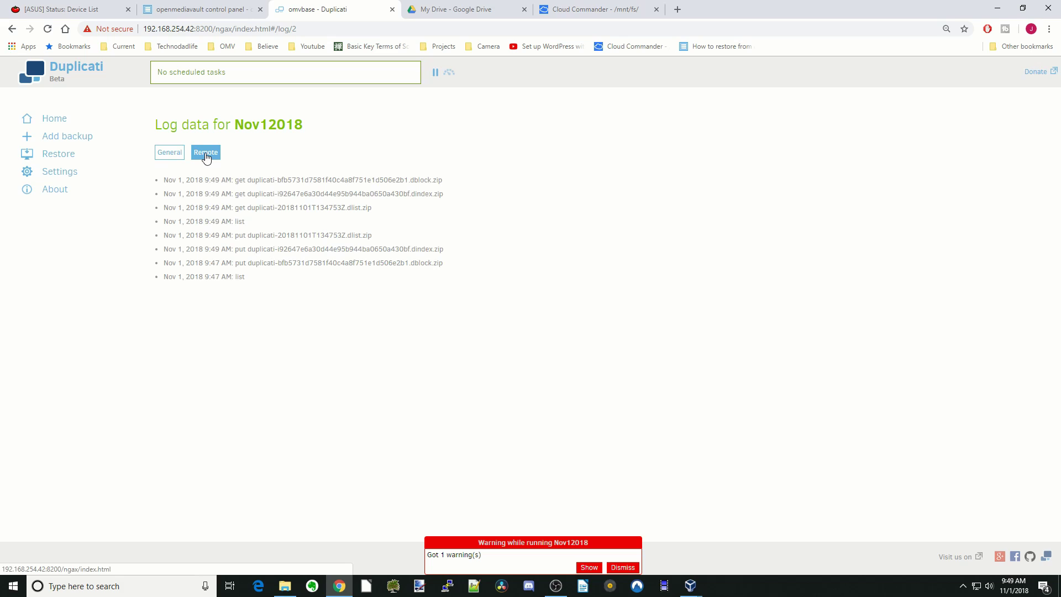
pyautogui.click(171, 156)
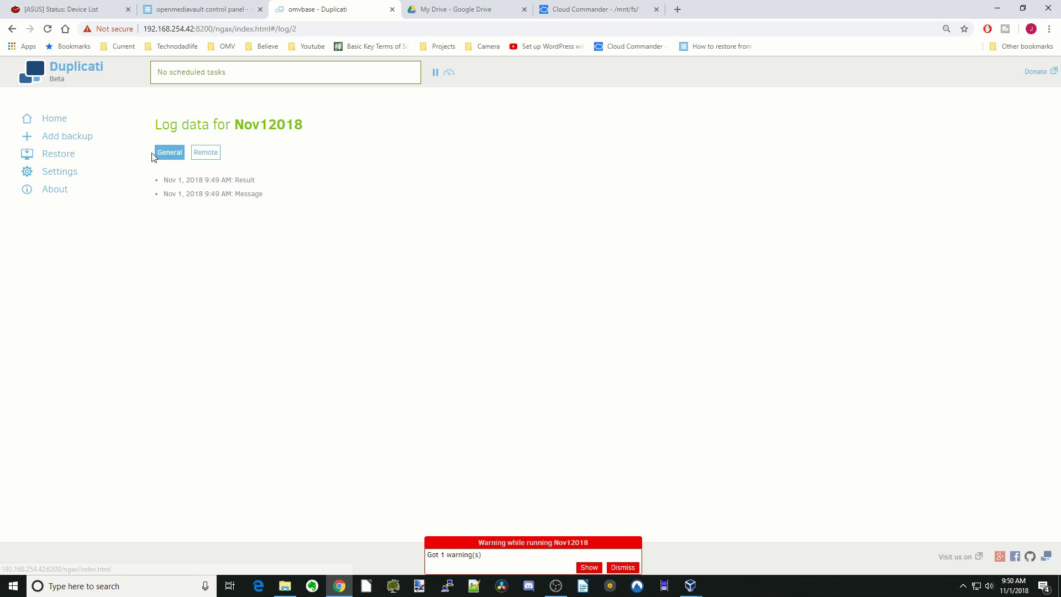
pyautogui.click(624, 567)
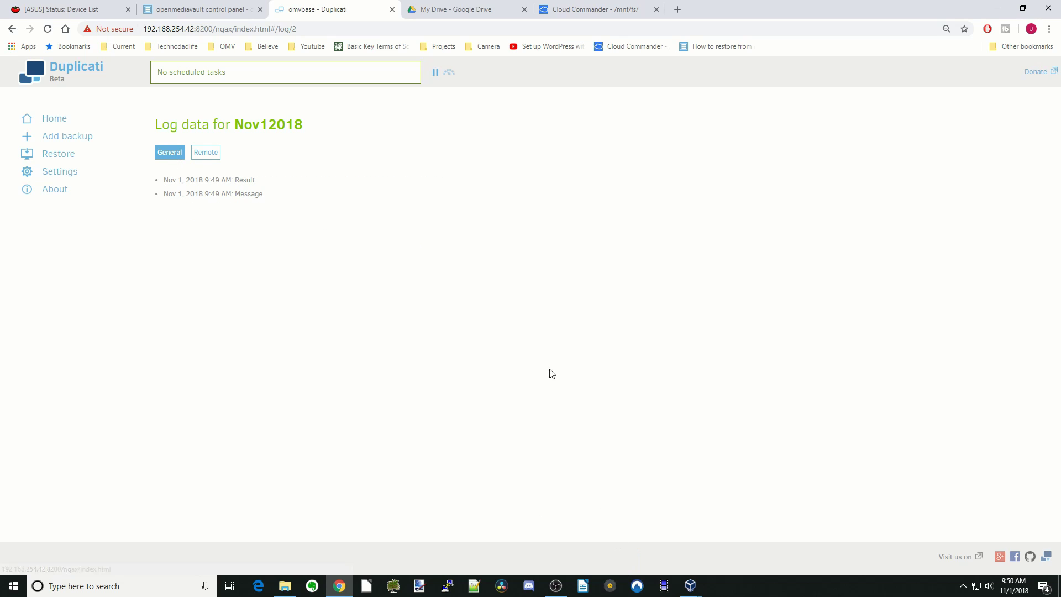
# Check that Google Drive's backups folder holds three duplicati files, then return to the Nov12018 log
pyautogui.click(459, 12)
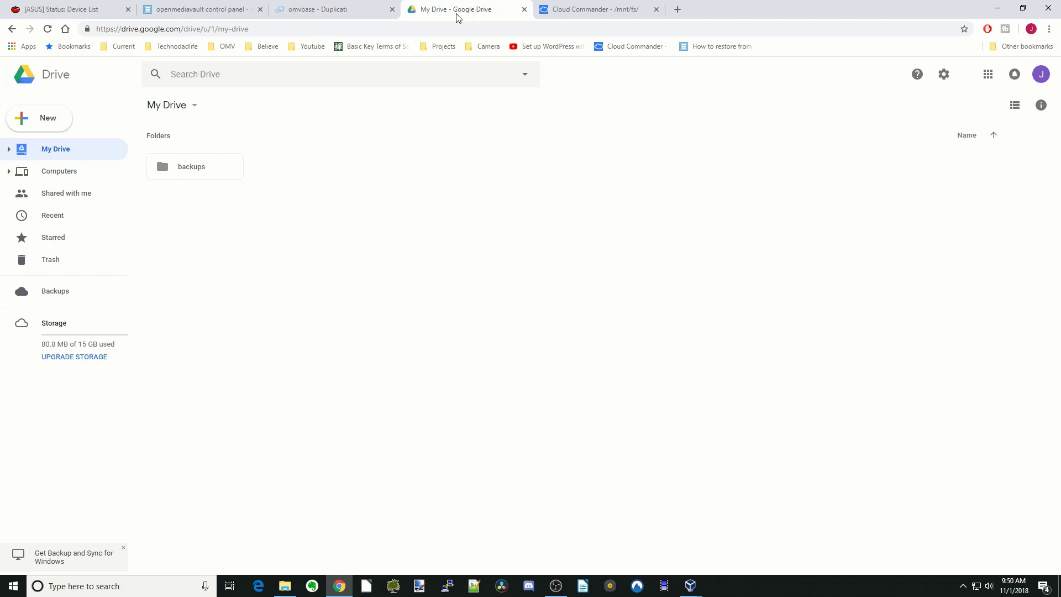
pyautogui.doubleClick(192, 168)
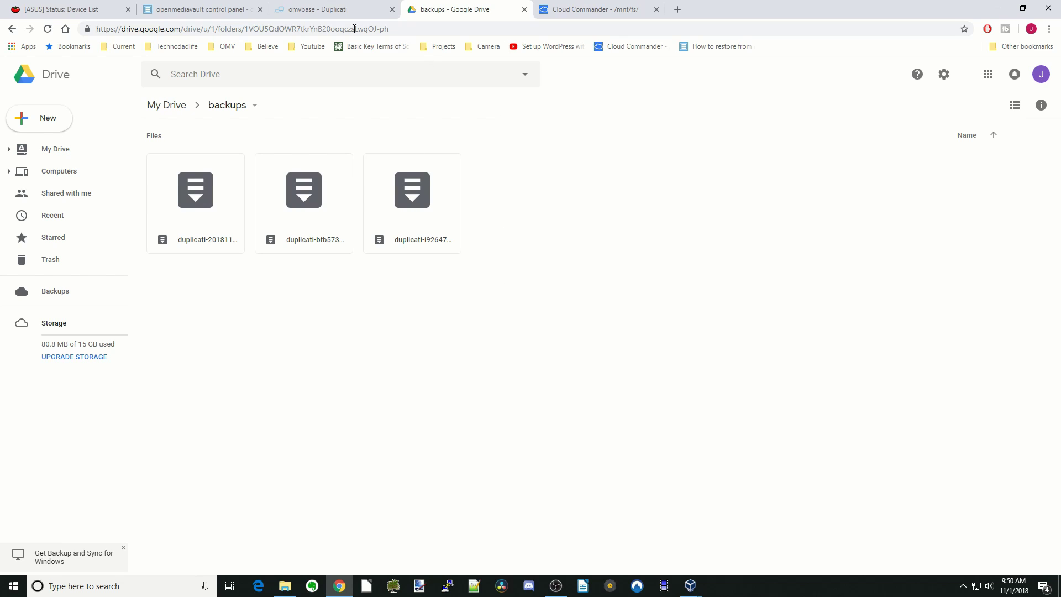
pyautogui.click(322, 13)
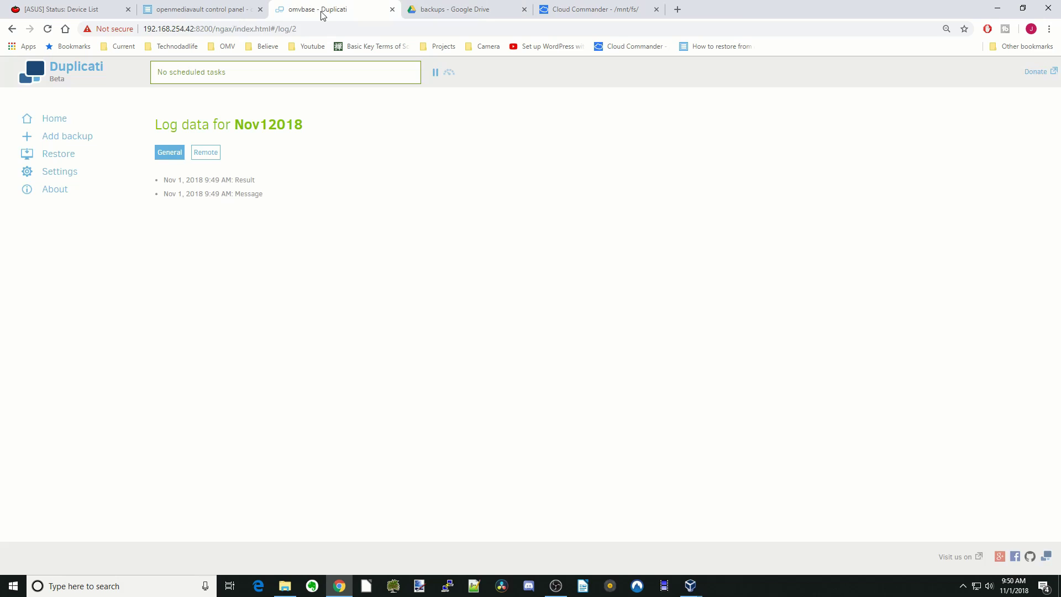
# Start a second backup job with 'Configure a new backup', reaching its General settings step
pyautogui.click(64, 140)
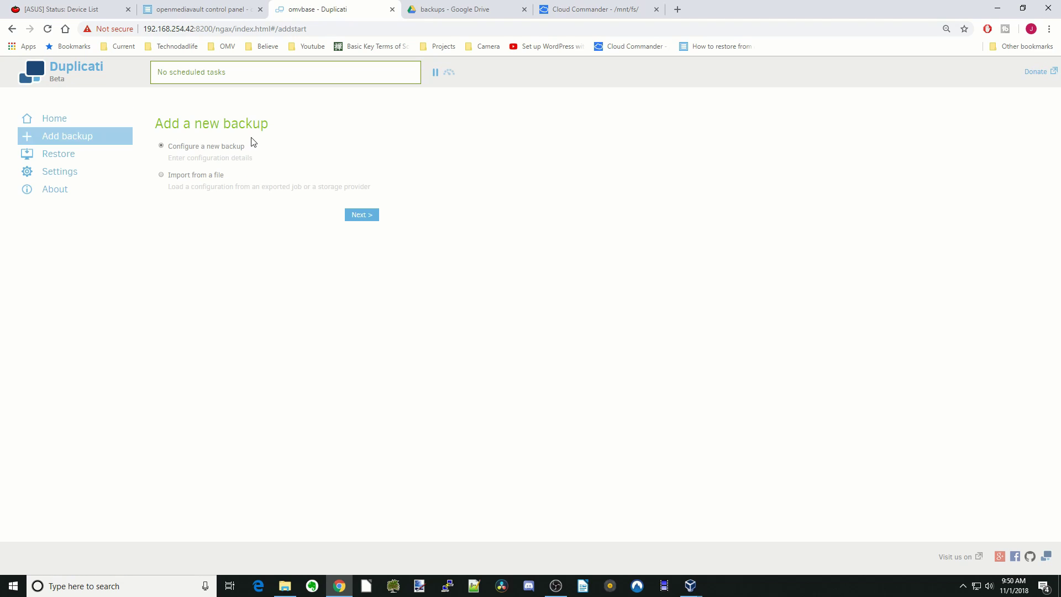
pyautogui.click(363, 218)
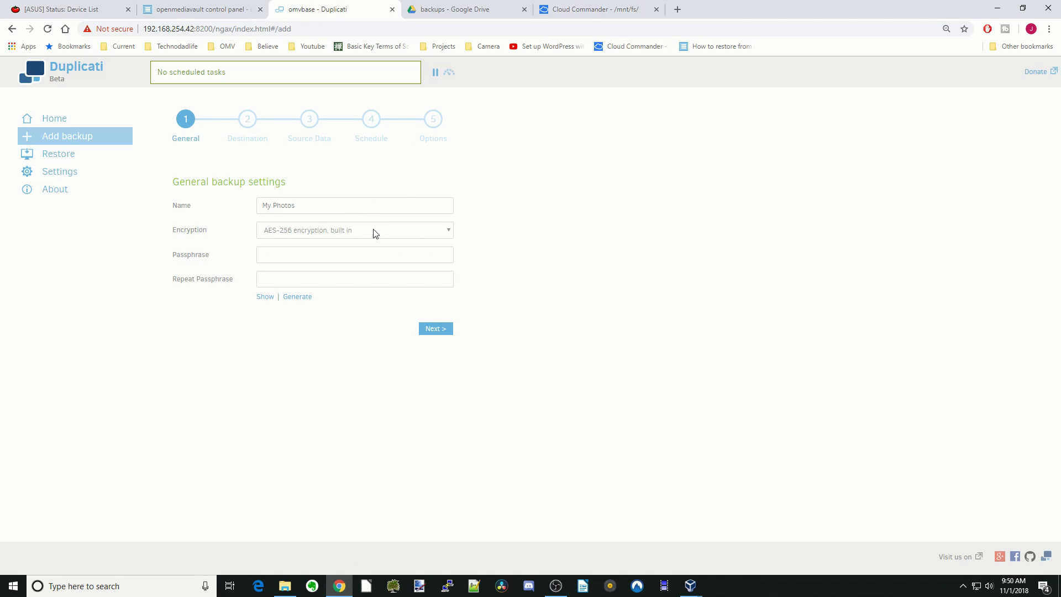
# Pick the Nov12018 backup and its Nov 1, 2018 9:47 AM version to restore from
pyautogui.click(74, 158)
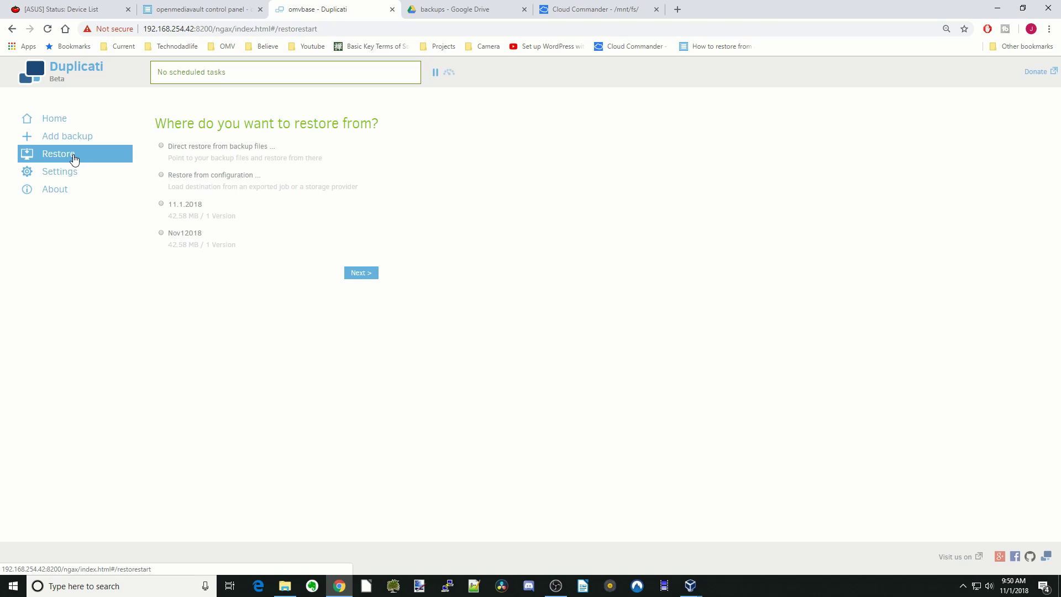
pyautogui.click(162, 234)
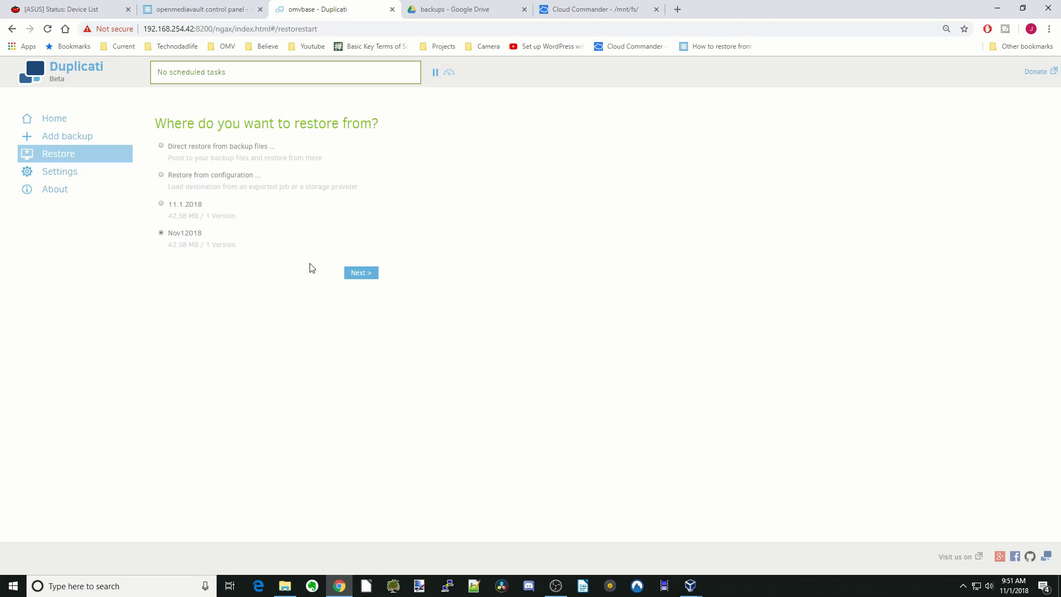
pyautogui.click(360, 274)
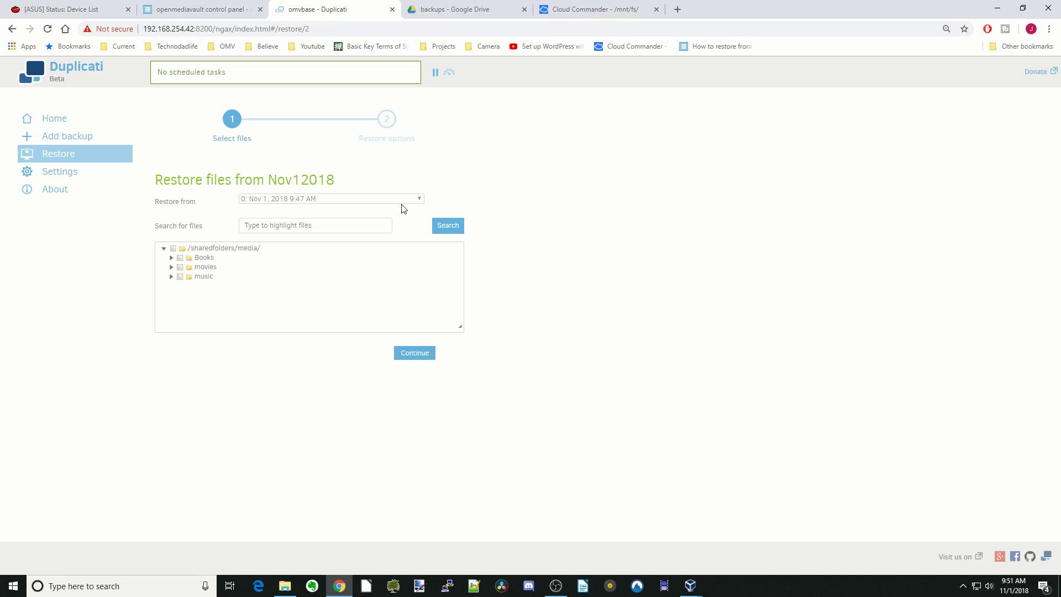
pyautogui.click(420, 204)
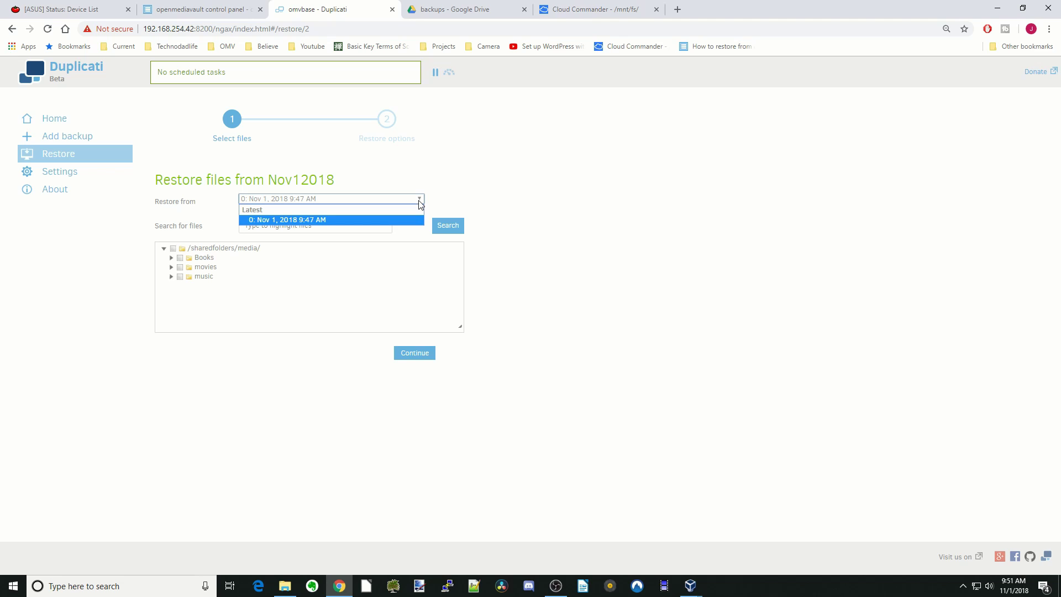
pyautogui.click(419, 204)
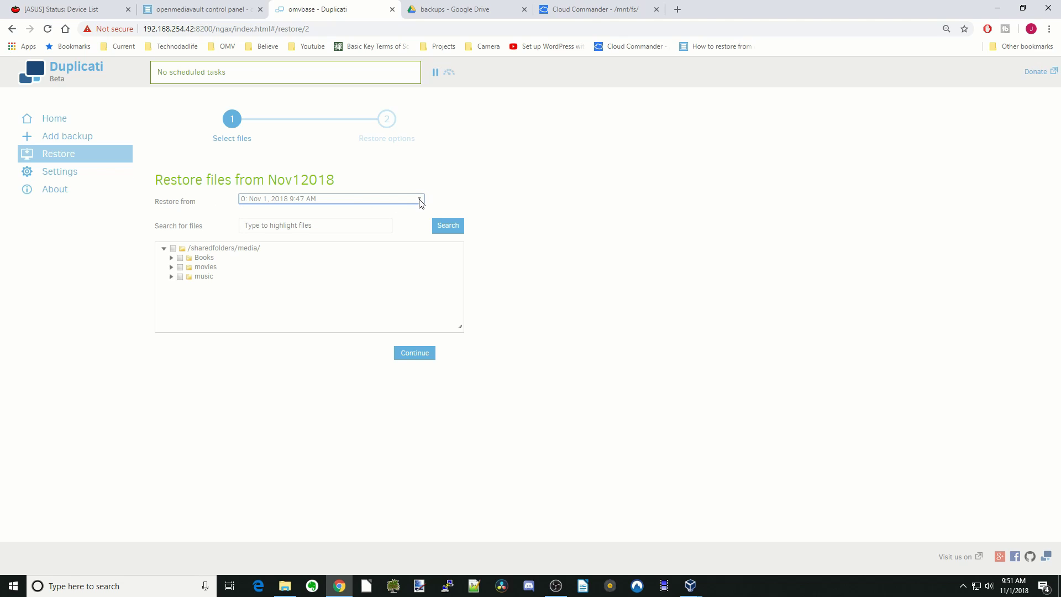
pyautogui.click(357, 225)
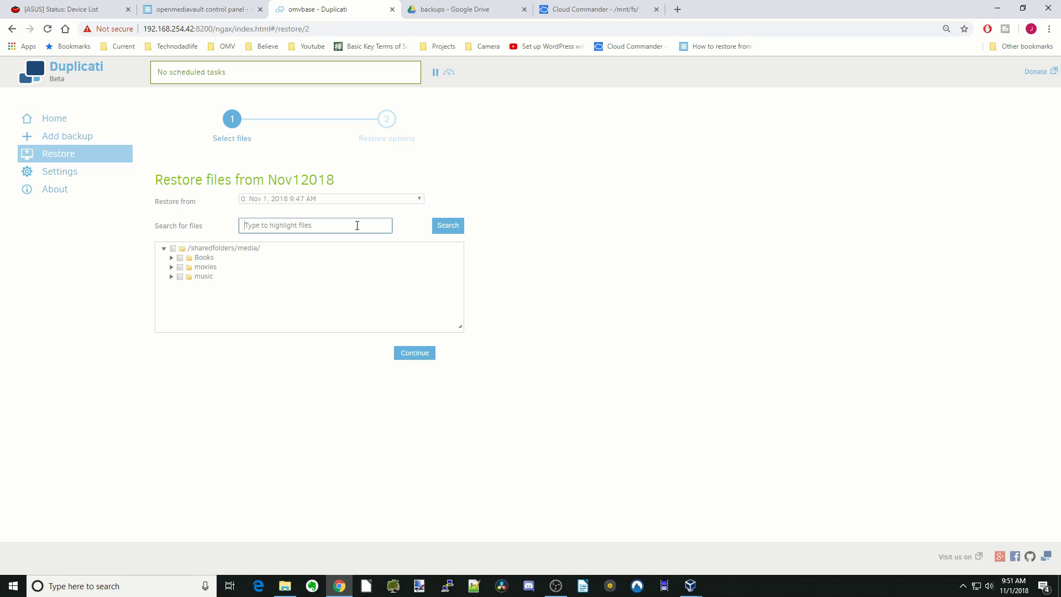
# Restore all of /sharedfolders/media/ to its original location and acknowledge the success
pyautogui.click(173, 249)
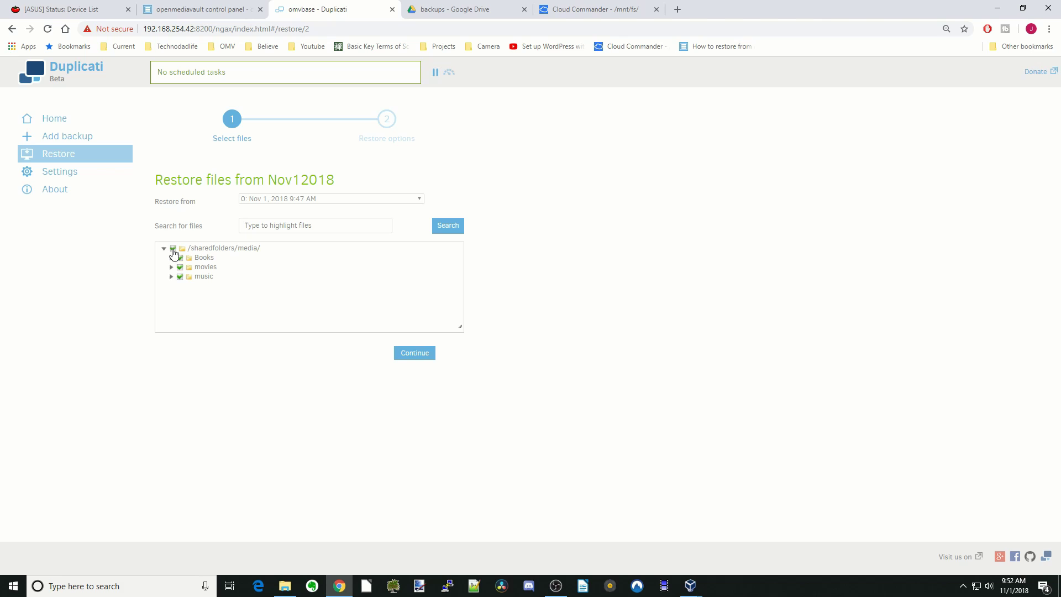
pyautogui.click(415, 353)
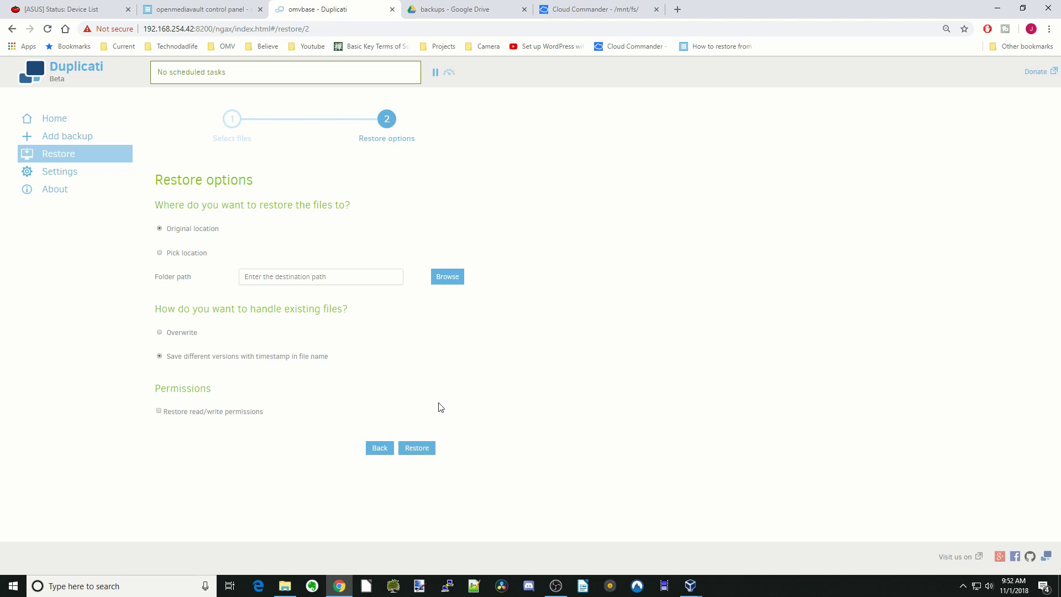
pyautogui.click(421, 451)
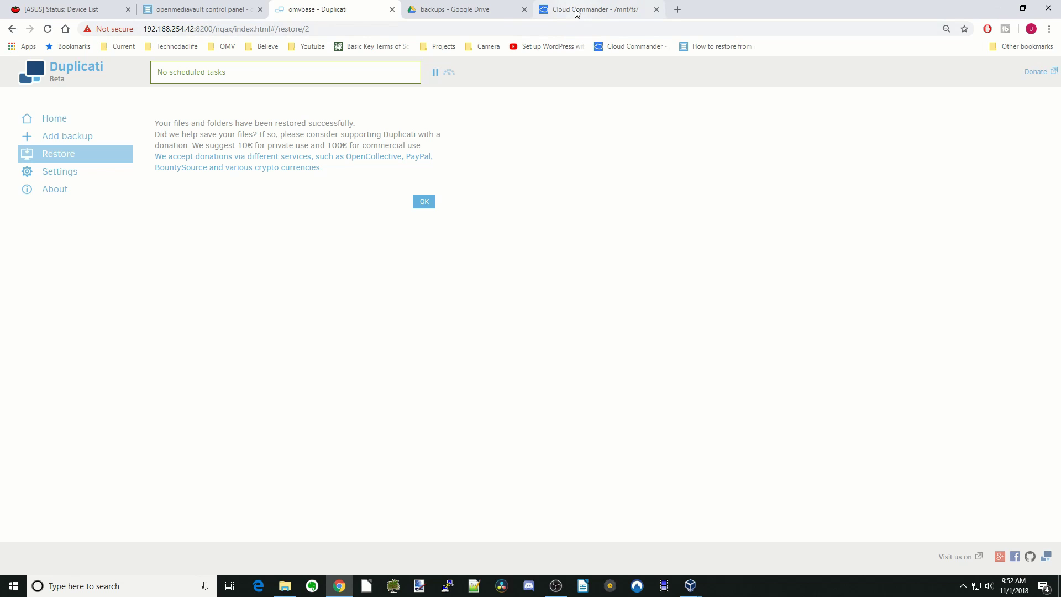
pyautogui.click(424, 203)
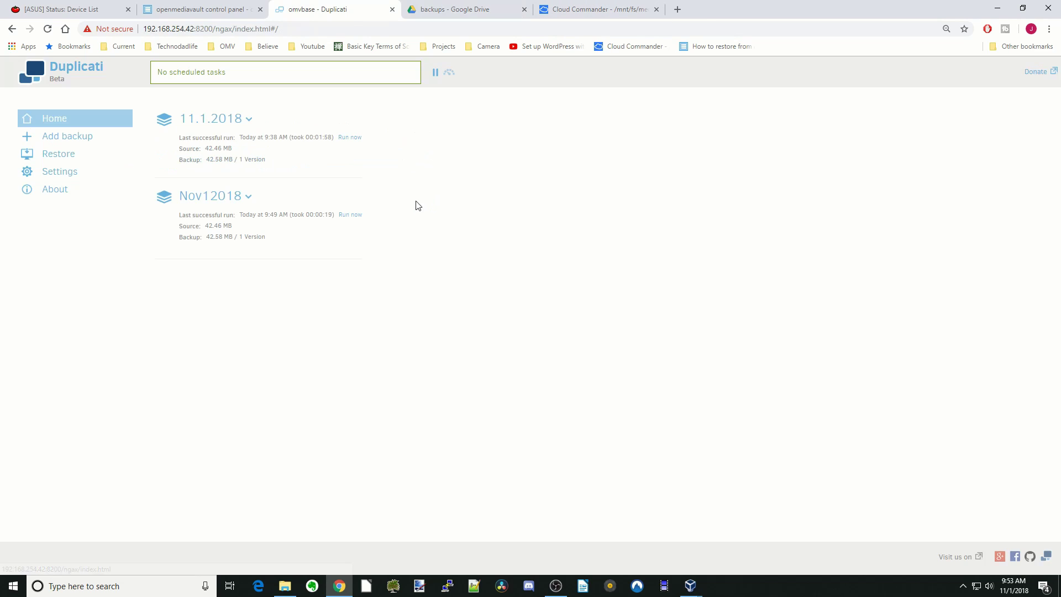
# Scroll through Duplicati's general Settings page, then bring up the About page
pyautogui.click(71, 178)
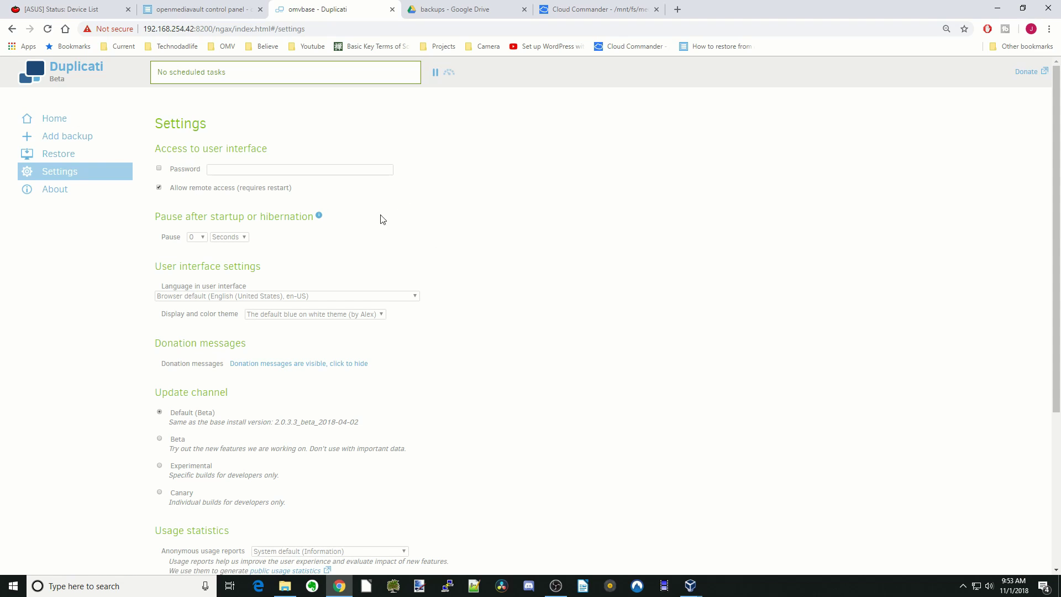
pyautogui.scroll(-4, 456, 300)
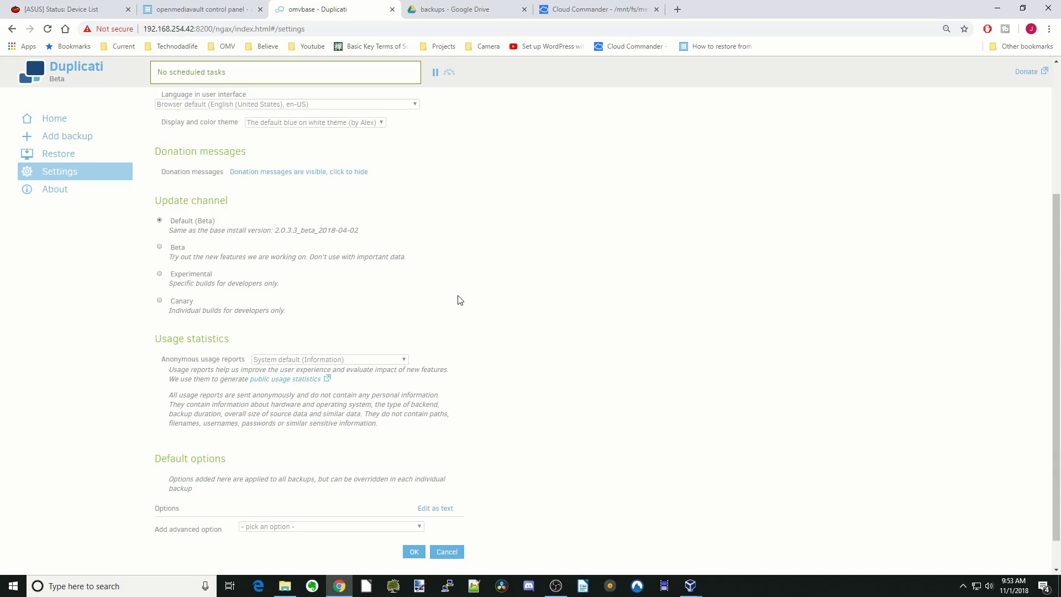
pyautogui.click(55, 193)
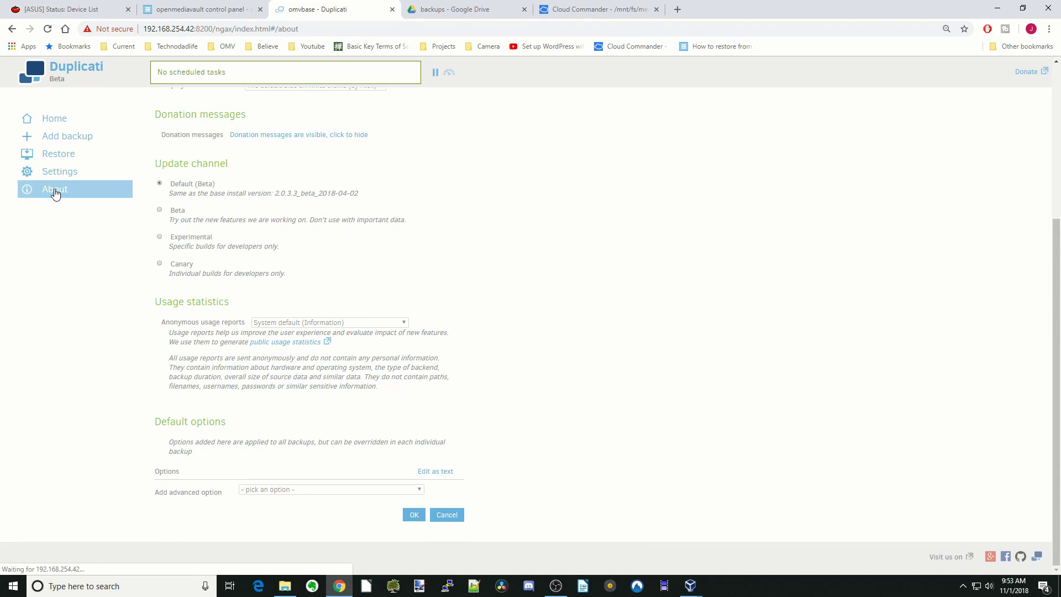